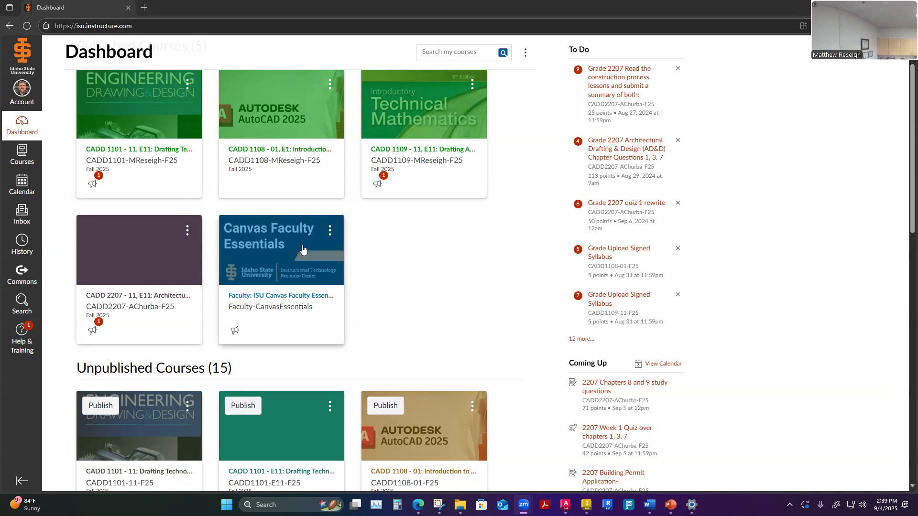
- Open the CADD 1108 course and collapse the Week 1 module
{"action": "left_click", "coordinate": [277, 151]}
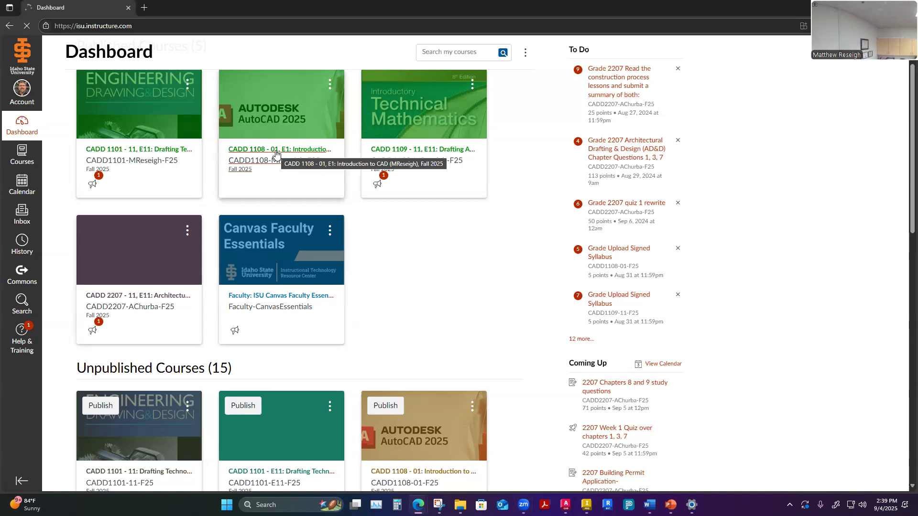
{"action": "scroll", "coordinate": [276, 153], "scroll_direction": "down", "scroll_amount": 5}
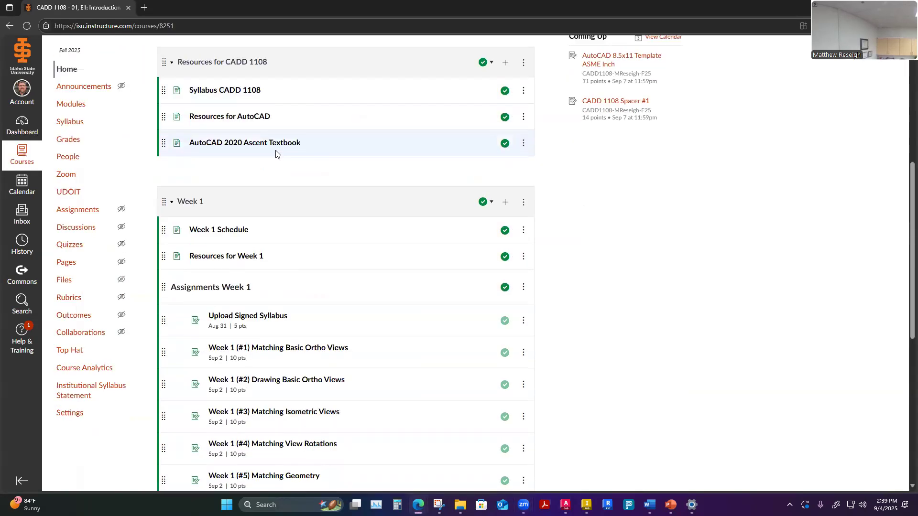
{"action": "scroll", "coordinate": [315, 166], "scroll_direction": "down", "scroll_amount": 1}
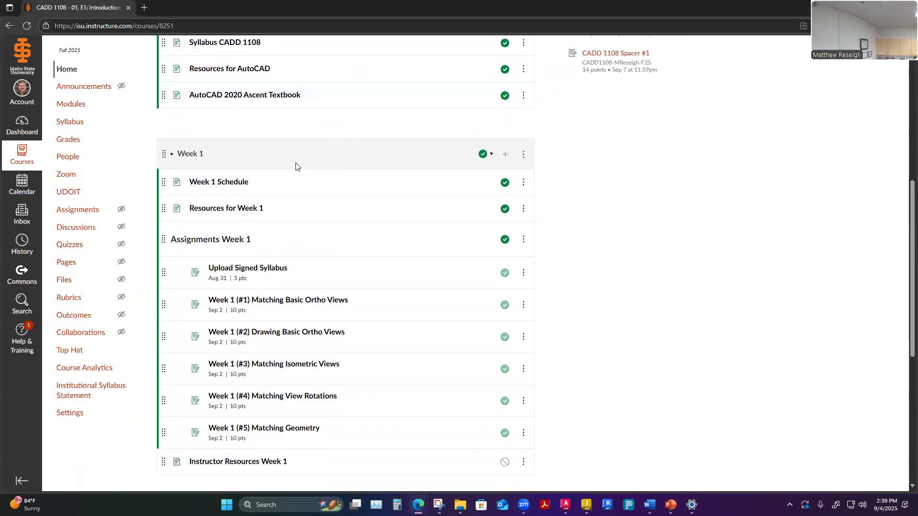
{"action": "left_click", "coordinate": [173, 156]}
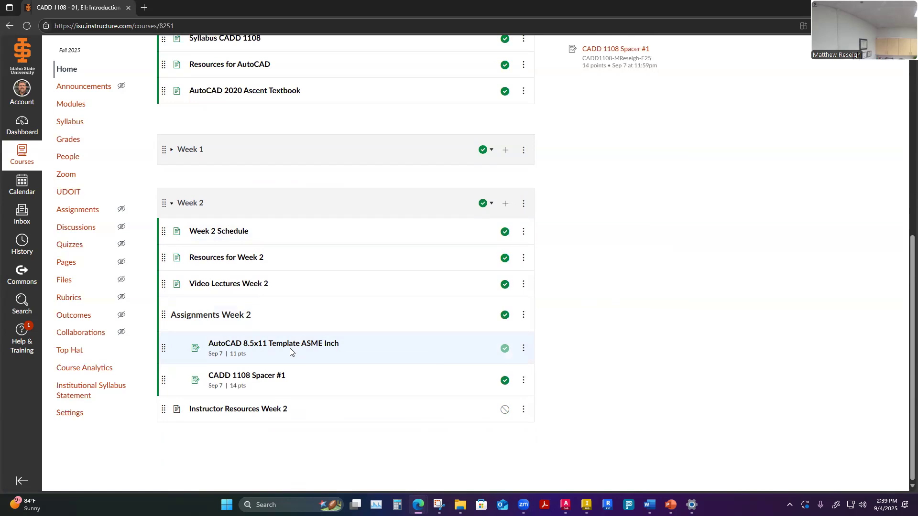
- Open the Resources for AutoCAD page from the course modules
{"action": "scroll", "coordinate": [289, 353], "scroll_direction": "up", "scroll_amount": 1}
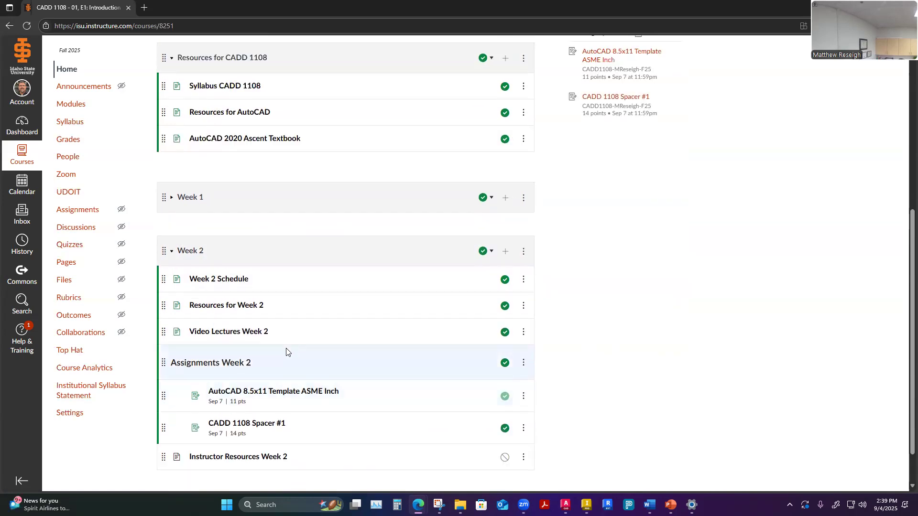
{"action": "scroll", "coordinate": [288, 352], "scroll_direction": "up", "scroll_amount": 2}
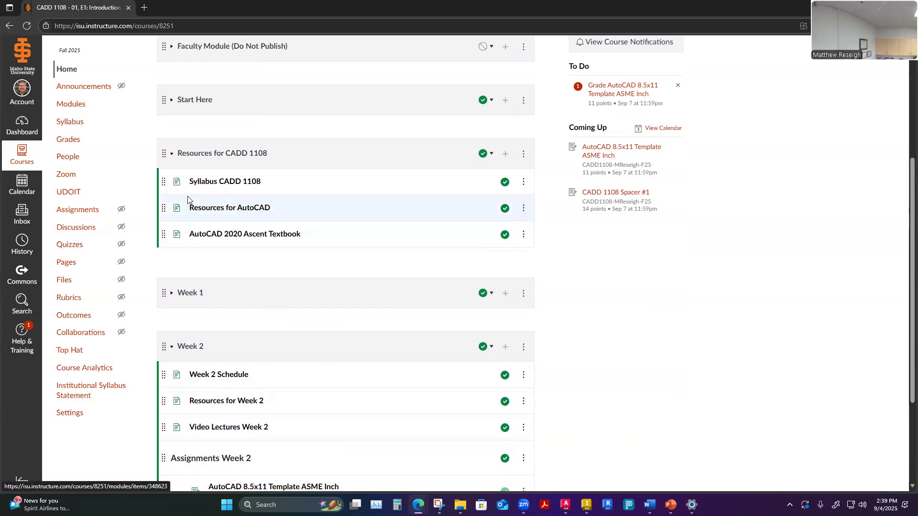
{"action": "left_click", "coordinate": [216, 209]}
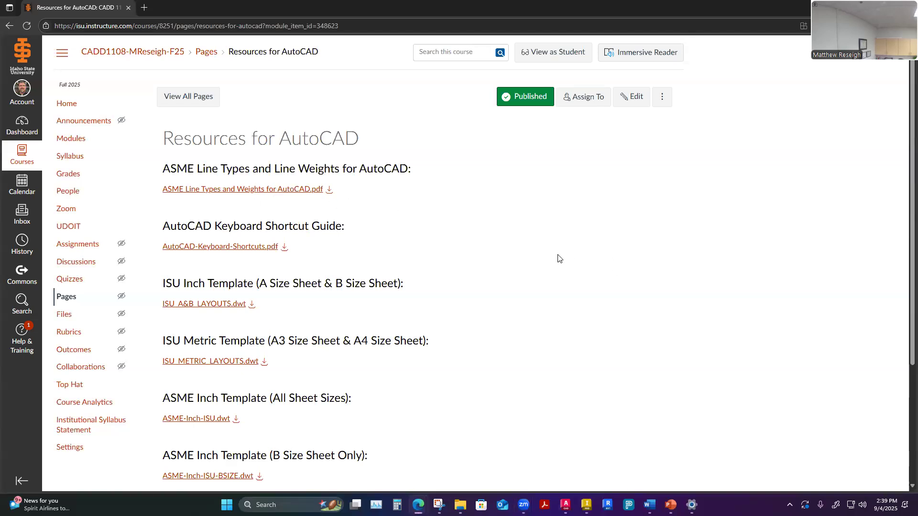
- Open the ASME Line Types and Weights for AutoCAD PDF preview
{"action": "scroll", "coordinate": [557, 258], "scroll_direction": "down", "scroll_amount": 3}
{"action": "scroll", "coordinate": [557, 258], "scroll_direction": "up", "scroll_amount": 3}
{"action": "left_click", "coordinate": [213, 190]}
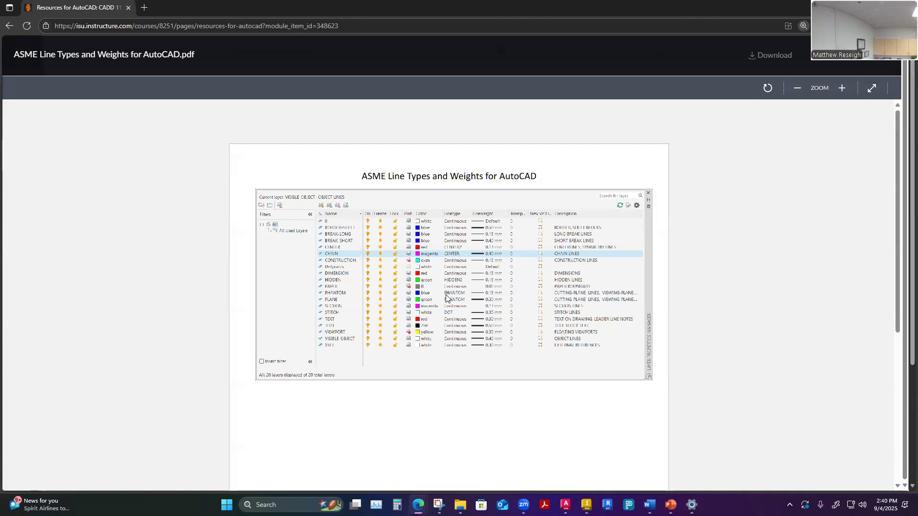
- Examine the layer table in the ASME line types PDF preview and close the preview
{"action": "scroll", "coordinate": [446, 297], "scroll_direction": "up", "scroll_amount": 2, "text": "ctrl"}
{"action": "scroll", "coordinate": [446, 296], "scroll_direction": "down", "scroll_amount": 1, "text": "ctrl"}
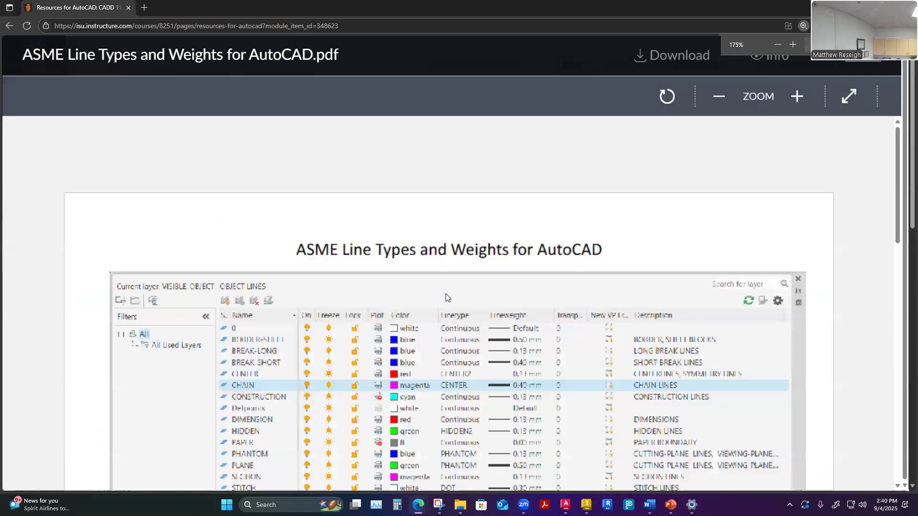
{"action": "scroll", "coordinate": [446, 294], "scroll_direction": "down", "scroll_amount": 2}
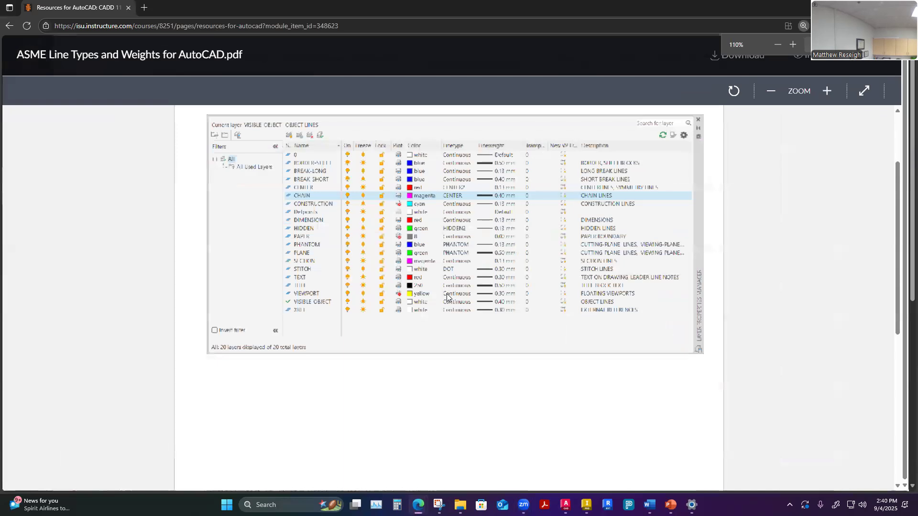
{"action": "scroll", "coordinate": [449, 297], "scroll_direction": "up", "scroll_amount": 1, "text": "ctrl"}
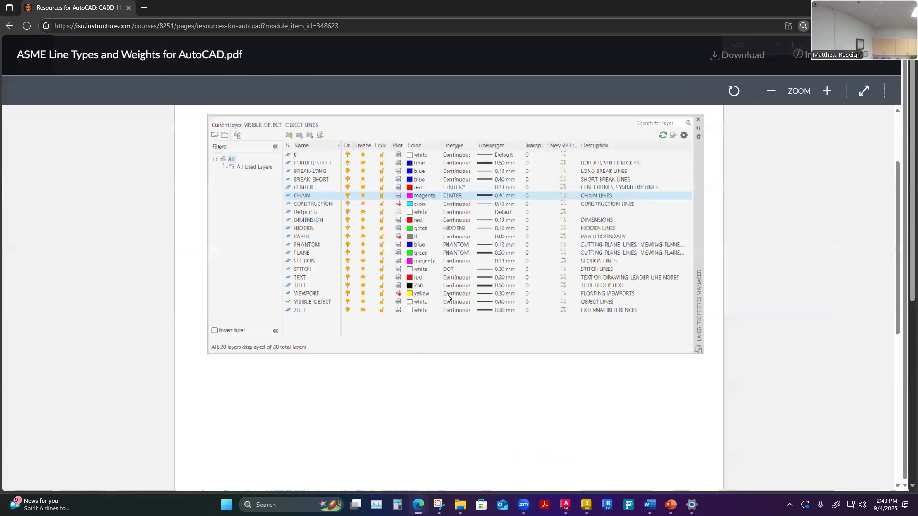
{"action": "scroll", "coordinate": [448, 298], "scroll_direction": "up", "scroll_amount": 1}
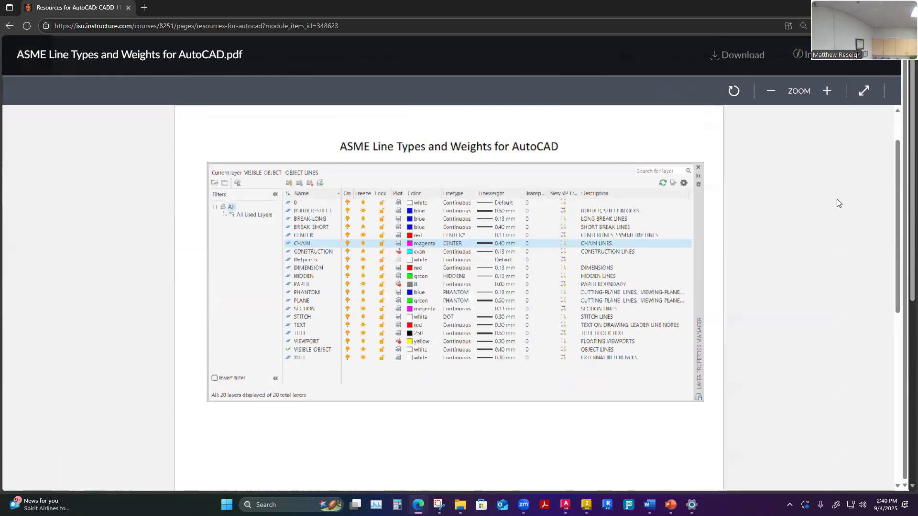
{"action": "left_click", "coordinate": [872, 63]}
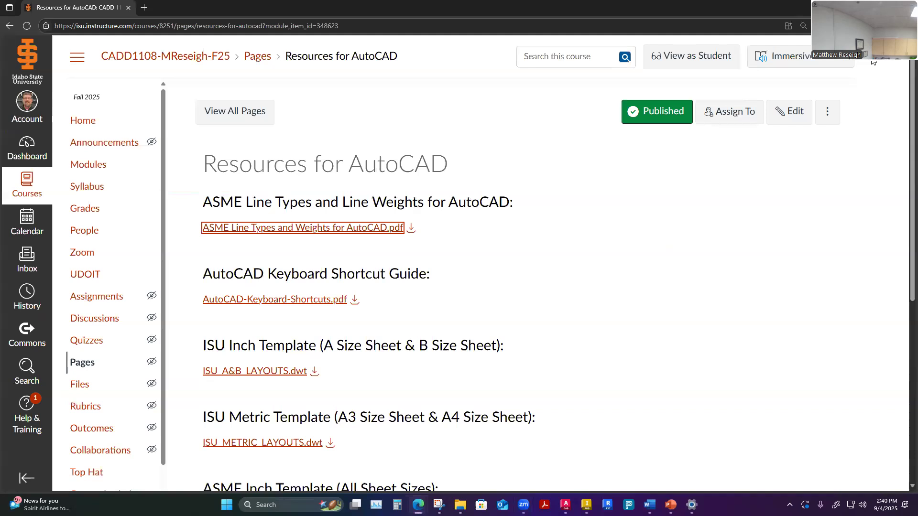
- Close the extra File Explorer windows and bring up the 0-General folder window
{"action": "left_click", "coordinate": [361, 263]}
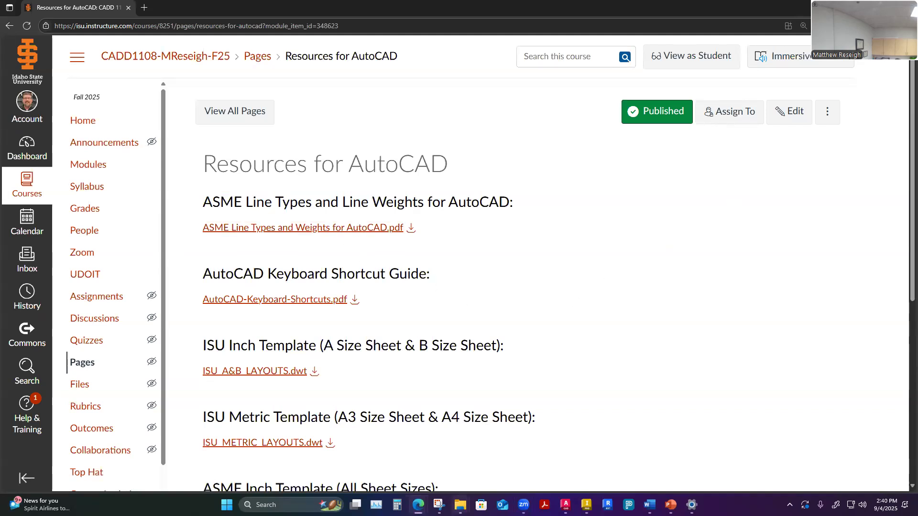
{"action": "mouse_move", "coordinate": [459, 505]}
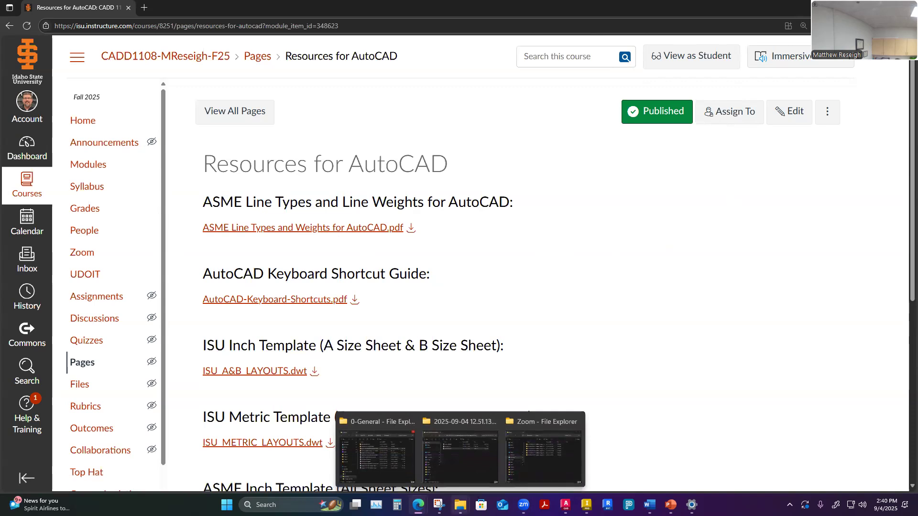
{"action": "left_click", "coordinate": [567, 421]}
{"action": "left_click", "coordinate": [536, 421]}
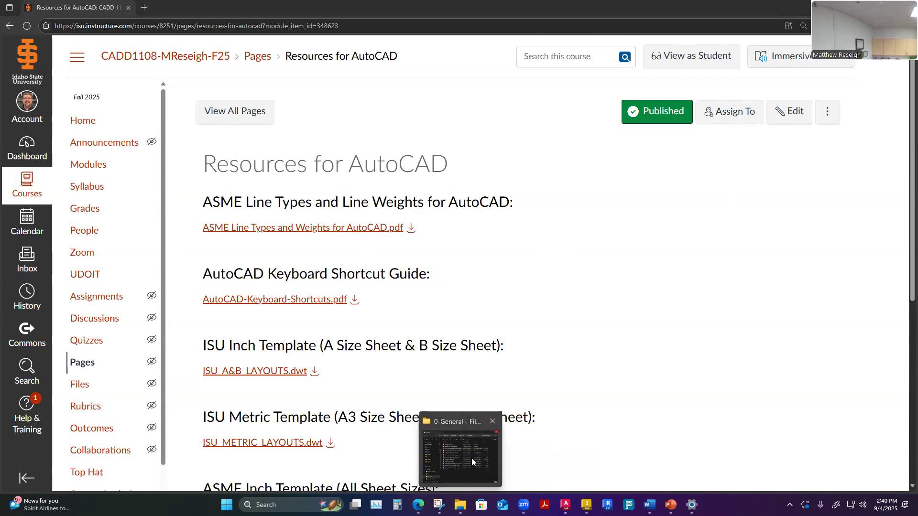
{"action": "left_click", "coordinate": [461, 475]}
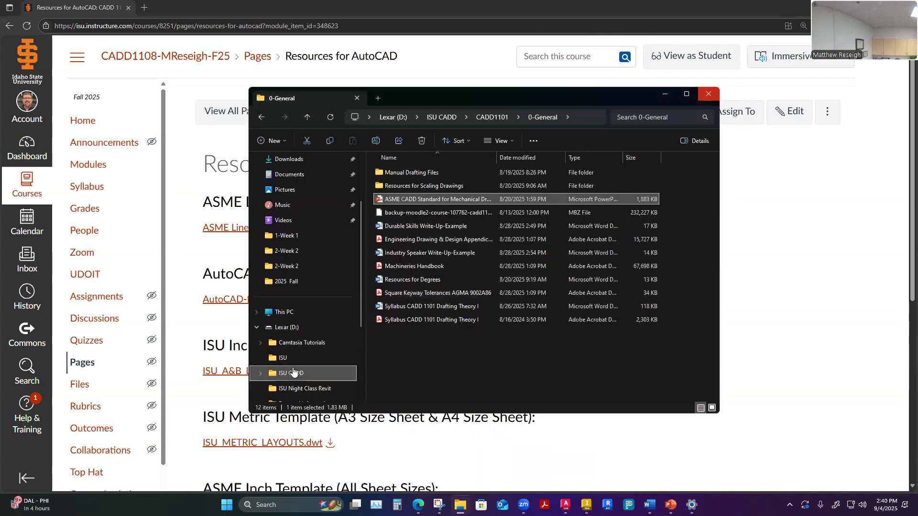
- Browse to ISU CADD > CADD1108 > 0-General and open the ASME Line Types and Weights for AutoCAD PDF
{"action": "left_click", "coordinate": [454, 118]}
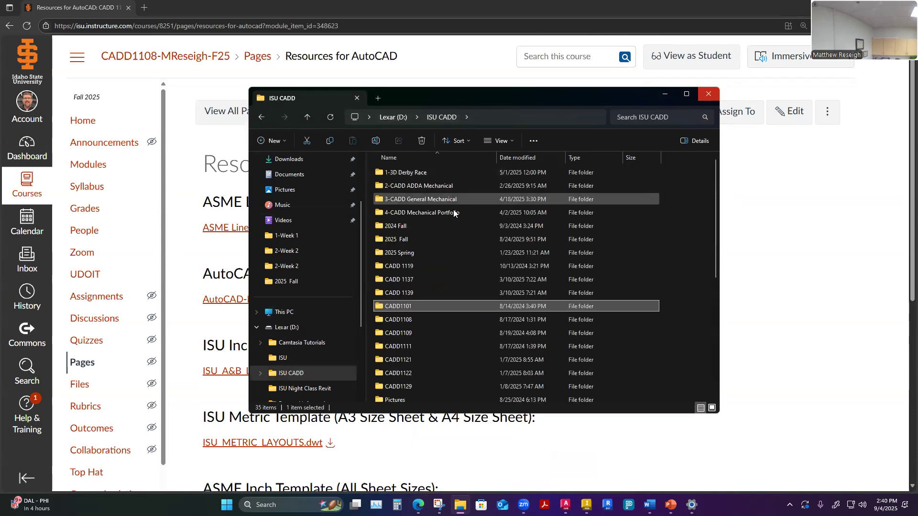
{"action": "double_click", "coordinate": [397, 319]}
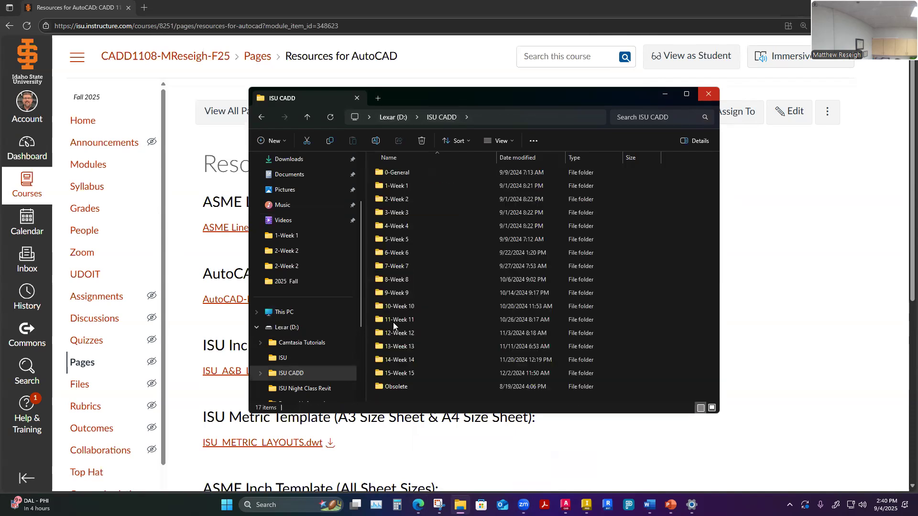
{"action": "double_click", "coordinate": [398, 175]}
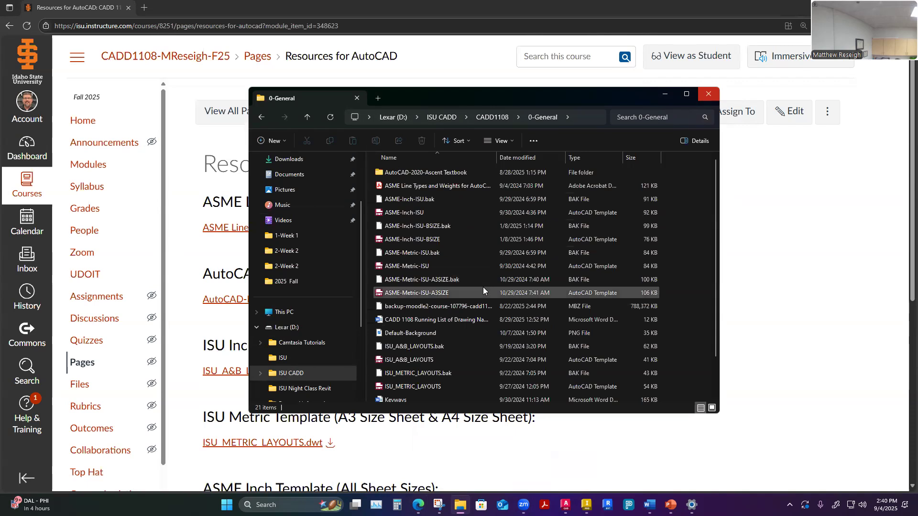
{"action": "scroll", "coordinate": [483, 286], "scroll_direction": "down", "scroll_amount": 1}
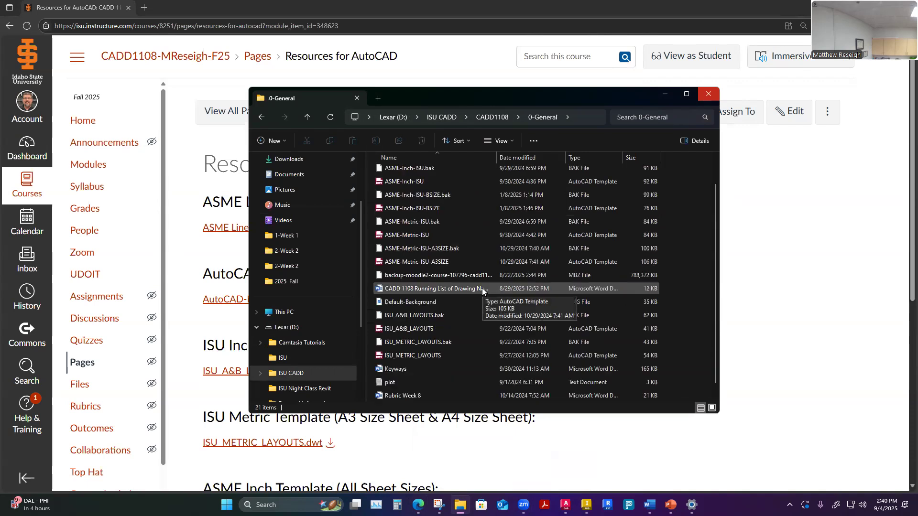
{"action": "scroll", "coordinate": [482, 287], "scroll_direction": "up", "scroll_amount": 1}
{"action": "left_click", "coordinate": [416, 186]}
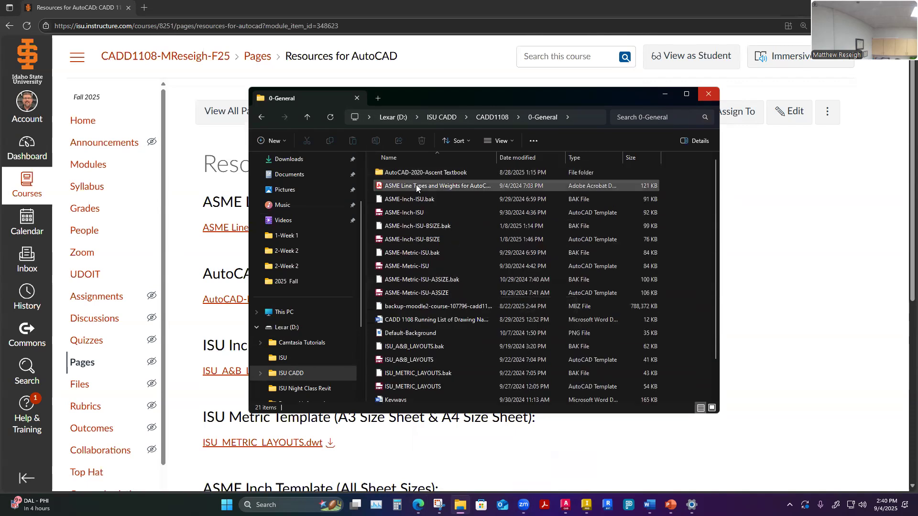
{"action": "double_click", "coordinate": [416, 185]}
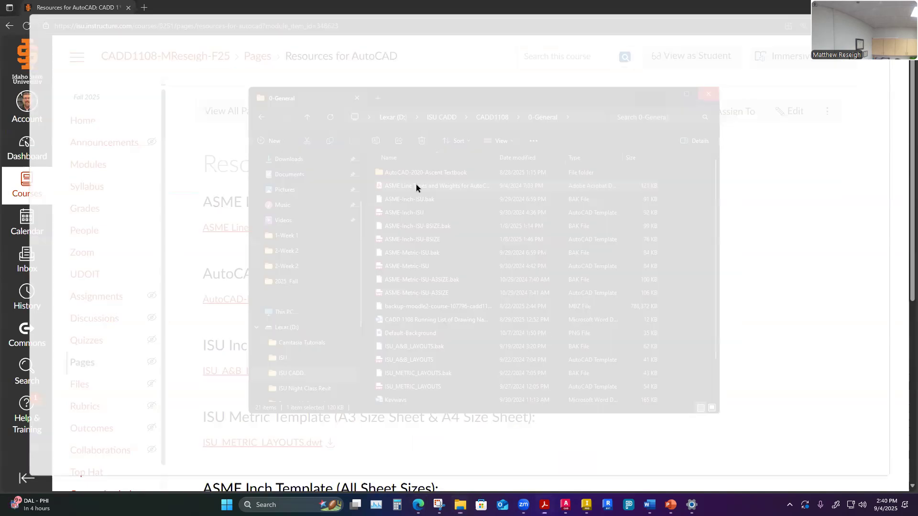
{"action": "scroll", "coordinate": [527, 91], "scroll_direction": "up", "scroll_amount": 2, "text": "ctrl"}
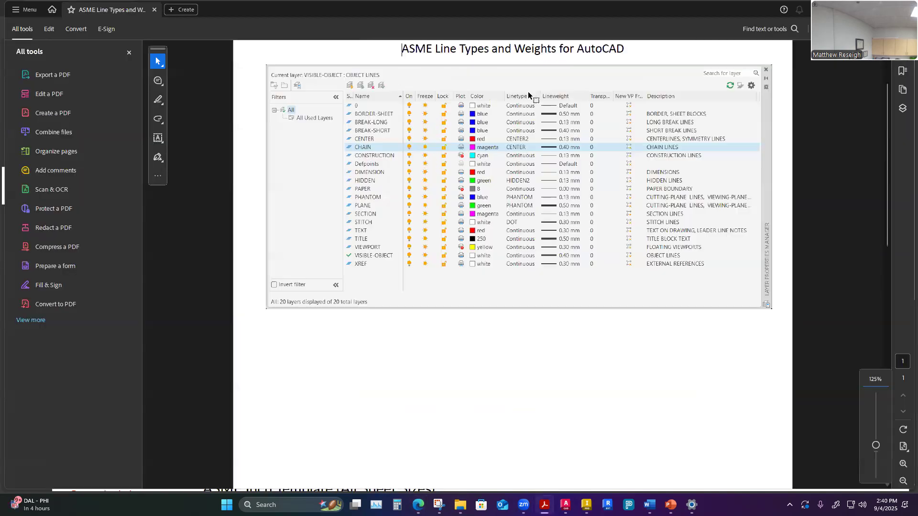
{"action": "scroll", "coordinate": [528, 92], "scroll_direction": "up", "scroll_amount": 2, "text": "ctrl"}
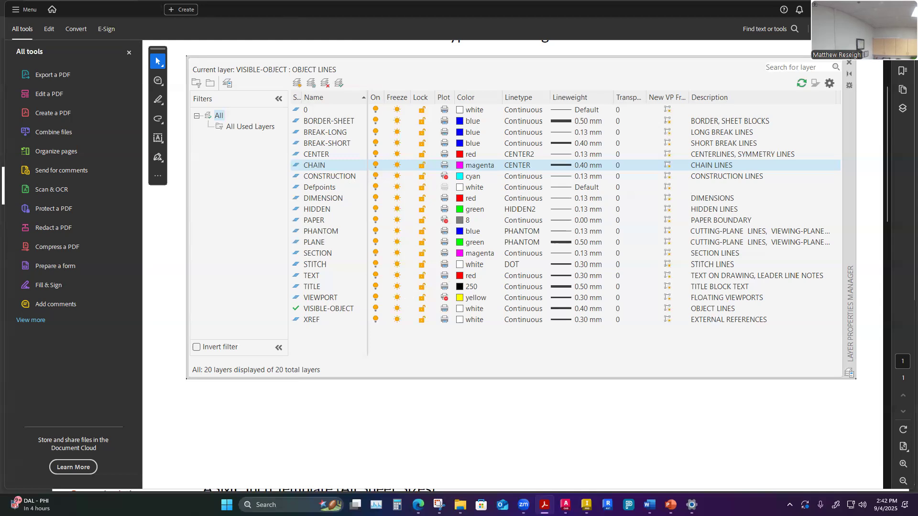
- Resize the PDF reader window so it floats over AutoCAD, then switch back to AutoCAD
{"action": "left_click_drag", "start_coordinate": [110, 11], "coordinate": [316, 50]}
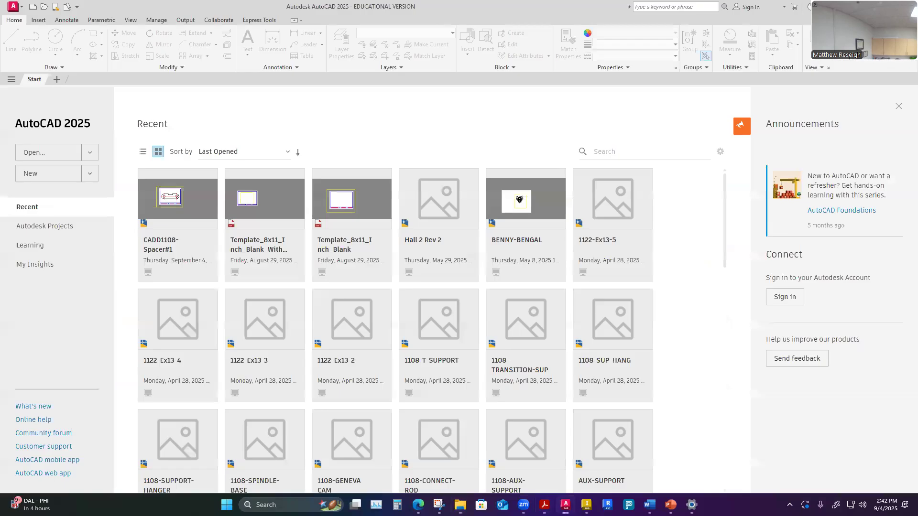
{"action": "key", "text": "alt+Tab"}
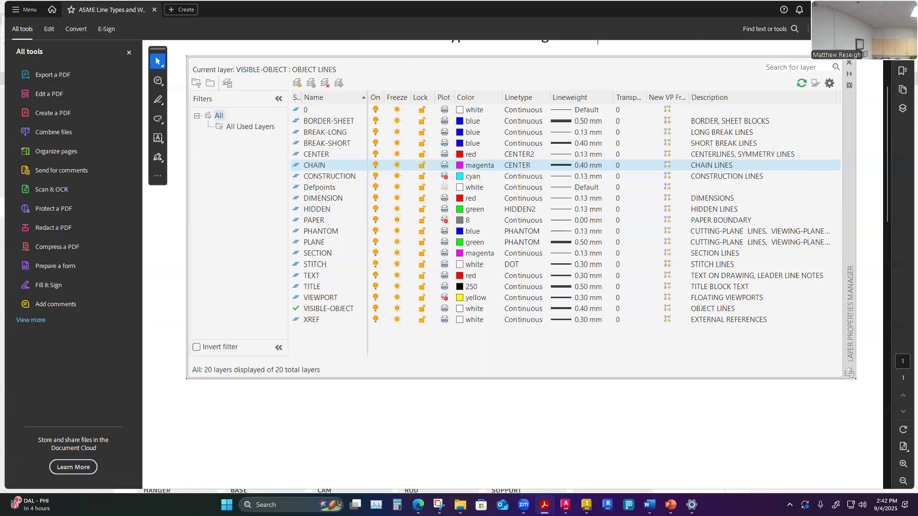
{"action": "left_click_drag", "start_coordinate": [914, 2], "coordinate": [758, 148]}
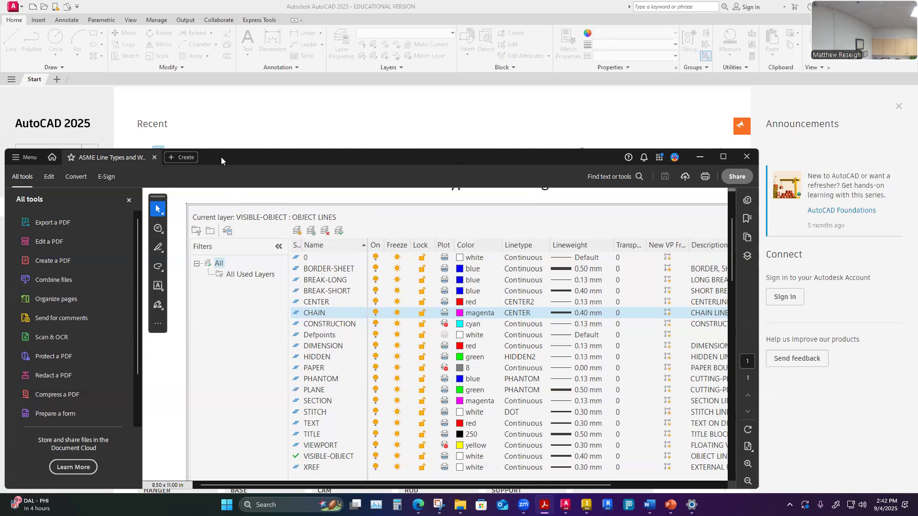
{"action": "key", "text": "alt+Tab"}
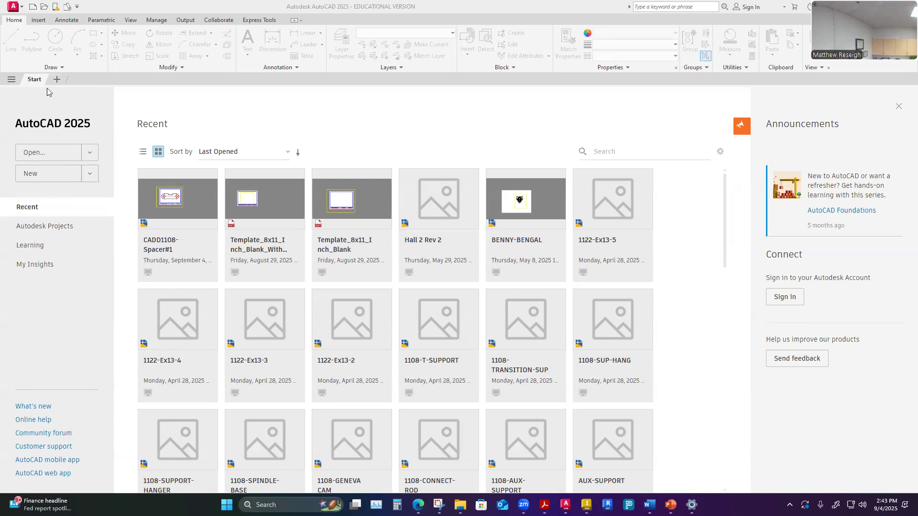
- Start a new drawing from the acad template via the template browser
{"action": "left_click", "coordinate": [90, 174]}
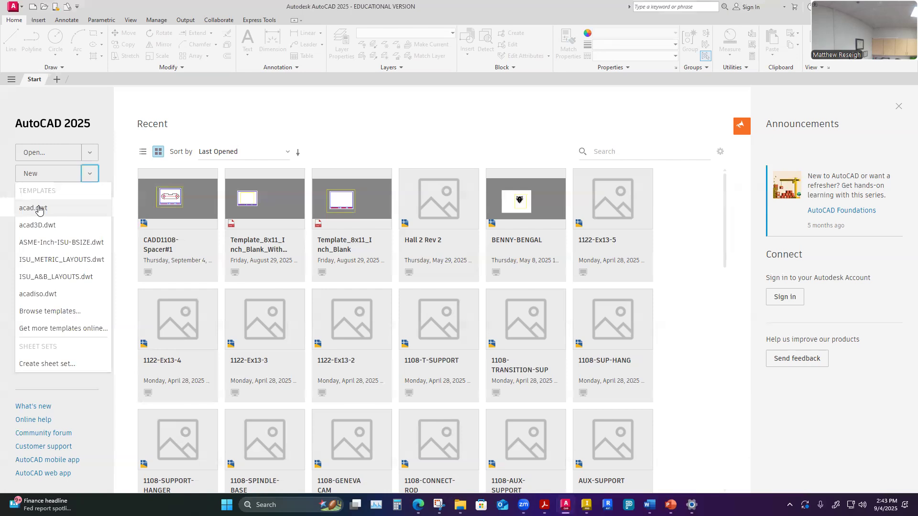
{"action": "left_click", "coordinate": [52, 312]}
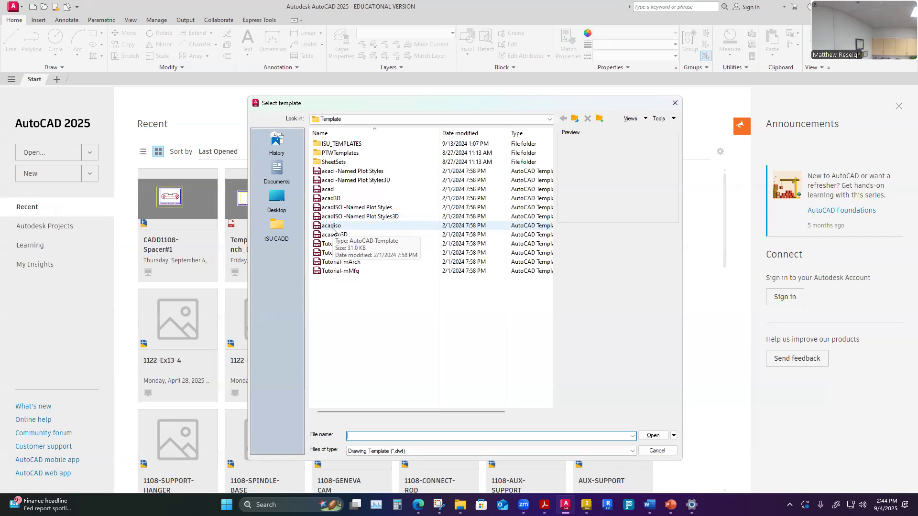
{"action": "left_click", "coordinate": [336, 191]}
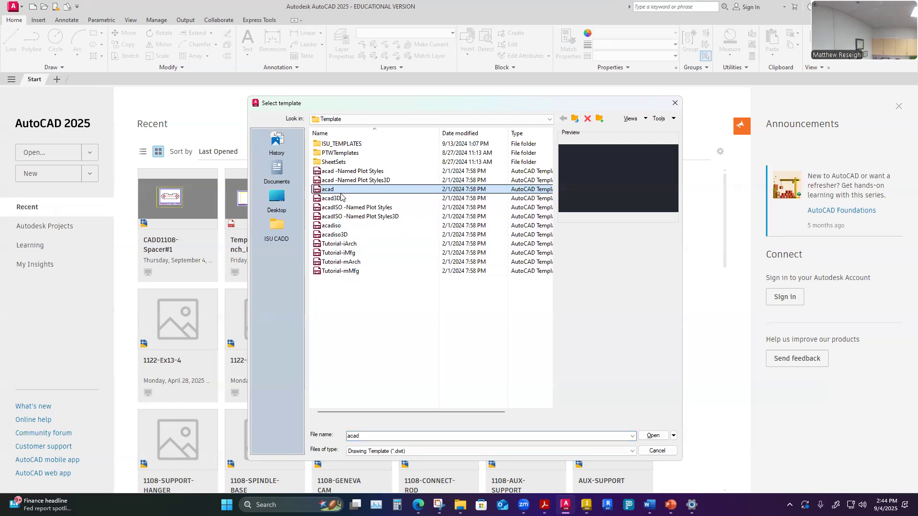
{"action": "left_click", "coordinate": [653, 436]}
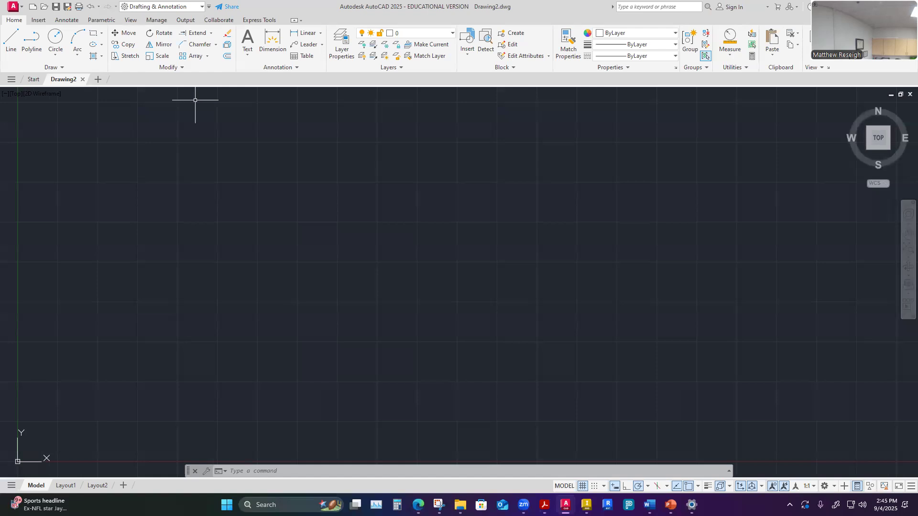
- Start Save As and browse to Lexar (D:) > ISU CADD > CADD1108 > 0-General
{"action": "left_click", "coordinate": [68, 6]}
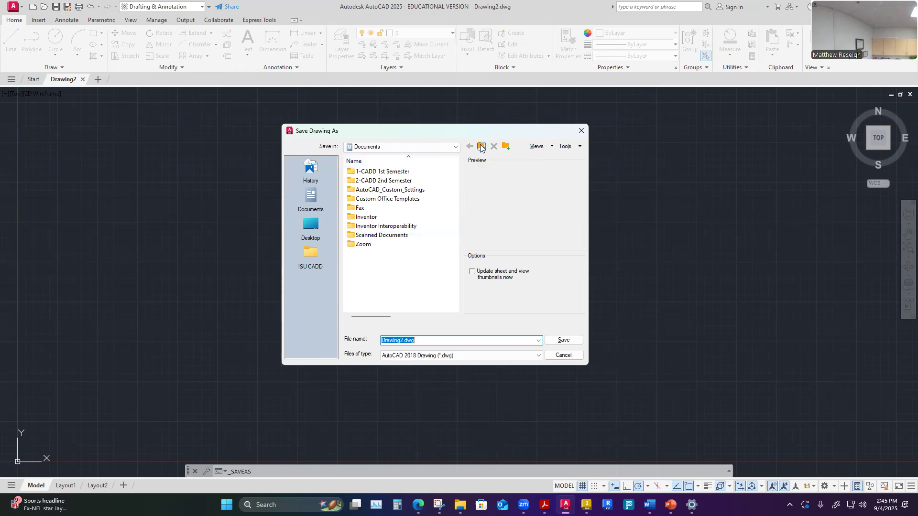
{"action": "left_click", "coordinate": [311, 225]}
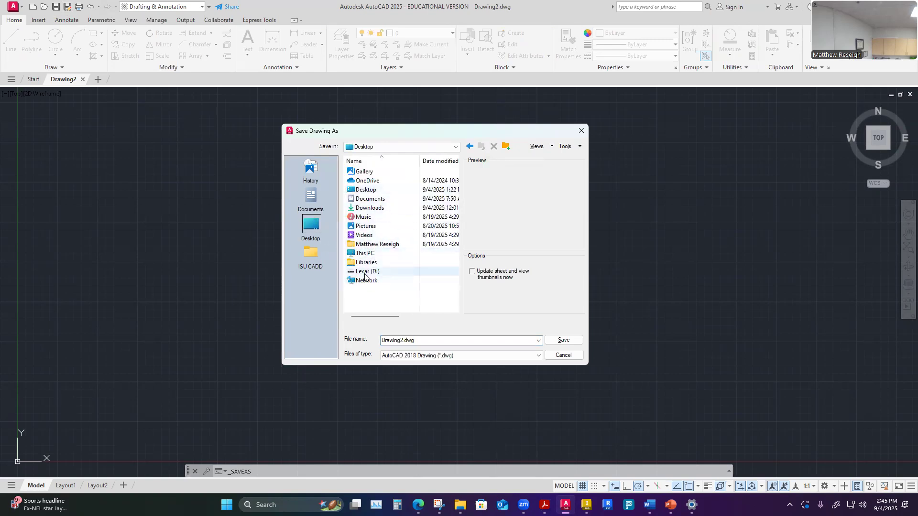
{"action": "left_click", "coordinate": [362, 273]}
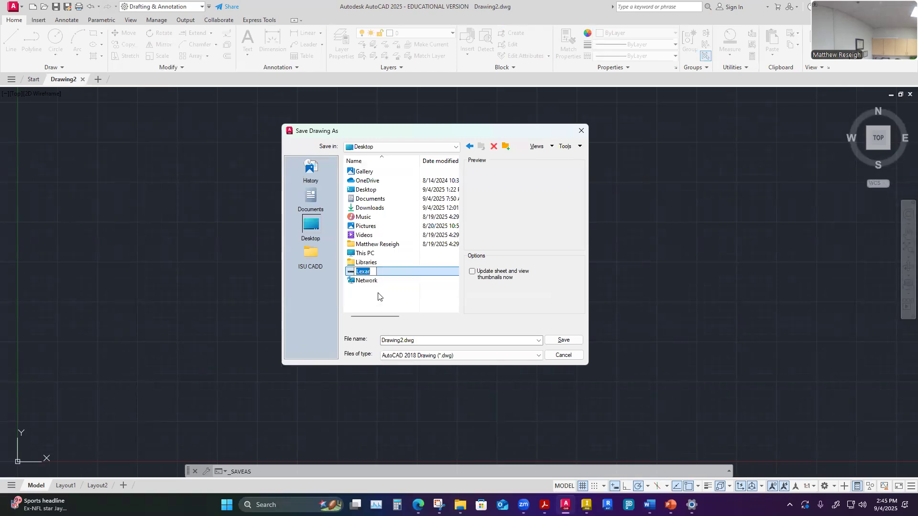
{"action": "double_click", "coordinate": [374, 274]}
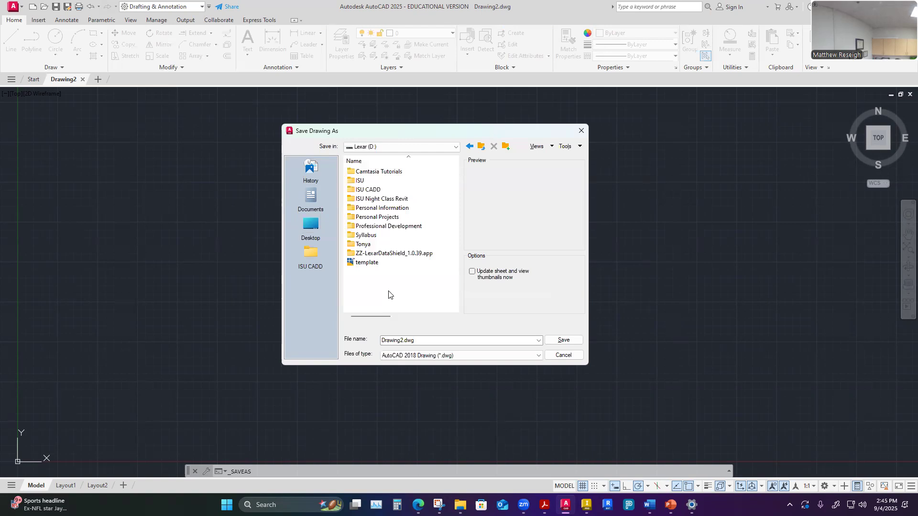
{"action": "left_click", "coordinate": [371, 191]}
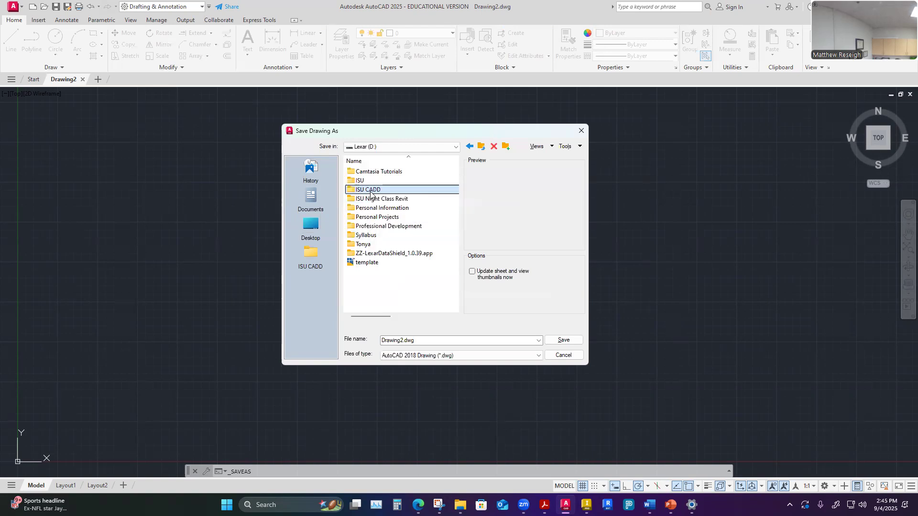
{"action": "double_click", "coordinate": [370, 190]}
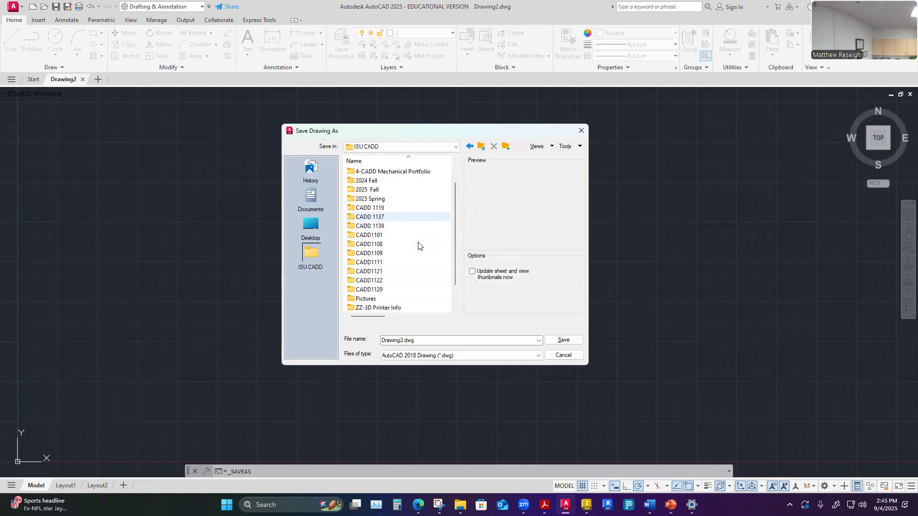
{"action": "double_click", "coordinate": [377, 245]}
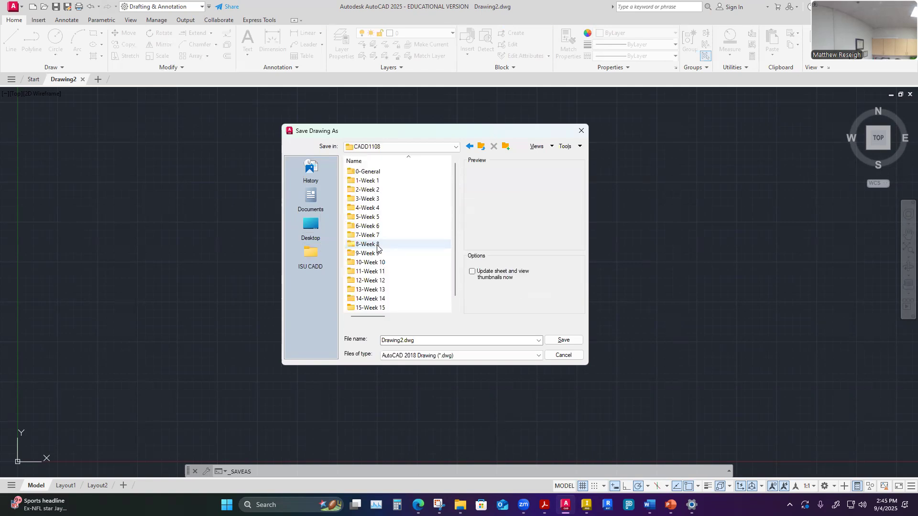
{"action": "scroll", "coordinate": [398, 258], "scroll_direction": "up", "scroll_amount": 1}
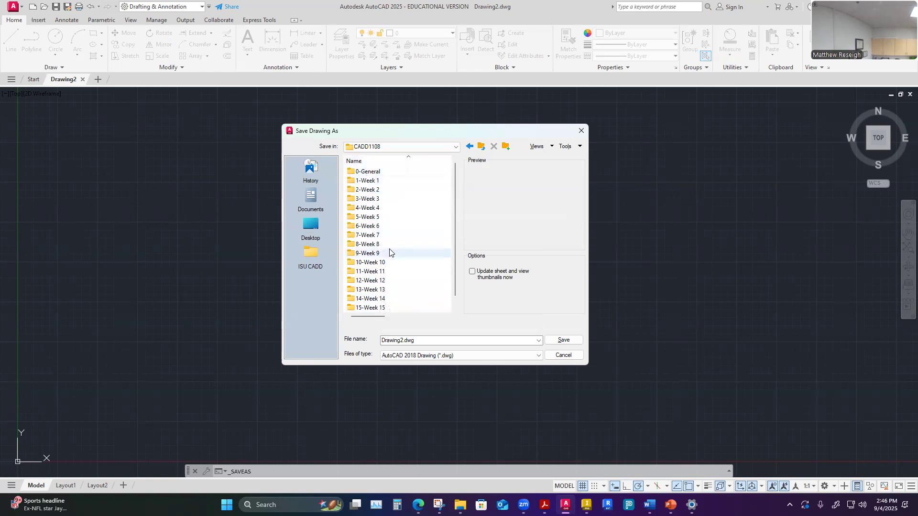
{"action": "double_click", "coordinate": [370, 172]}
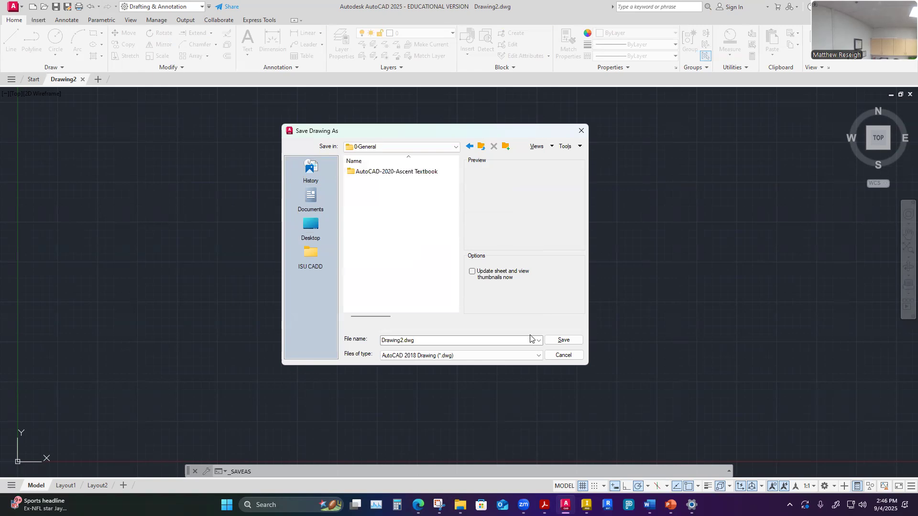
- Set the save file type to AutoCAD Drawing Template (*.dwt)
{"action": "left_click", "coordinate": [537, 356]}
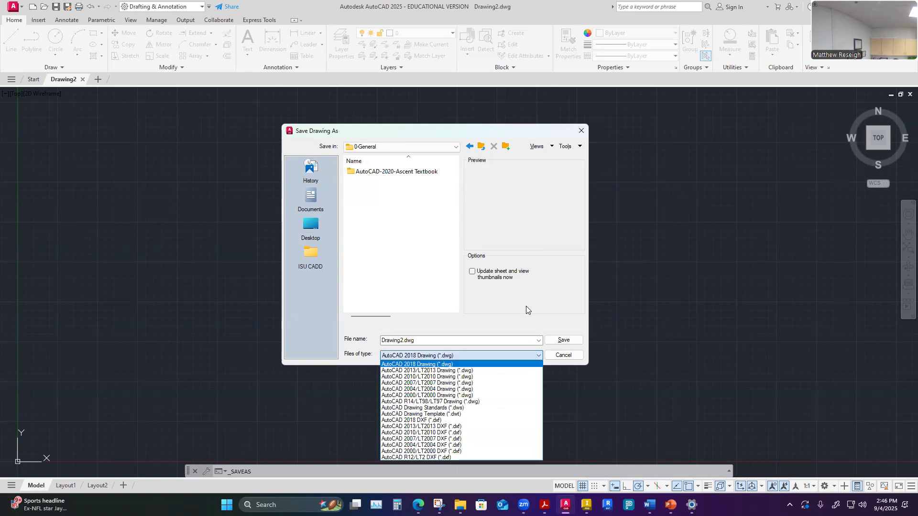
{"action": "left_click", "coordinate": [537, 356]}
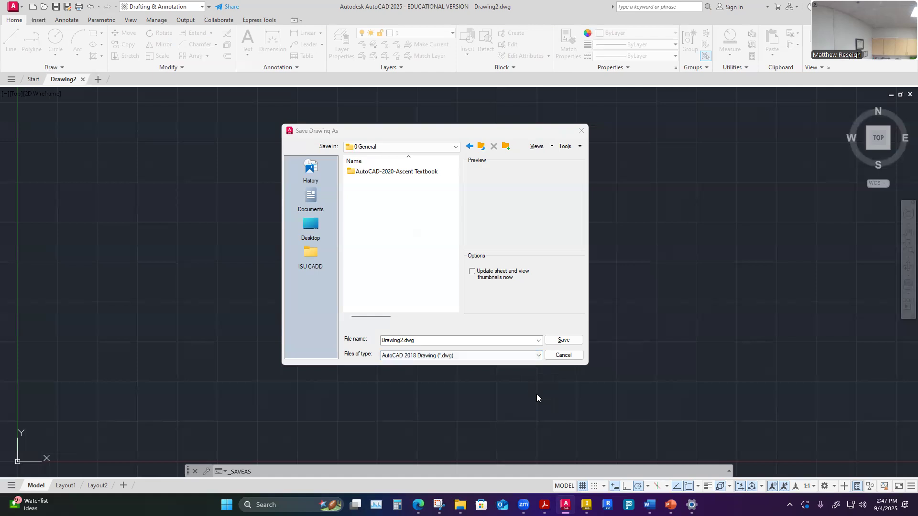
{"action": "left_click", "coordinate": [538, 356]}
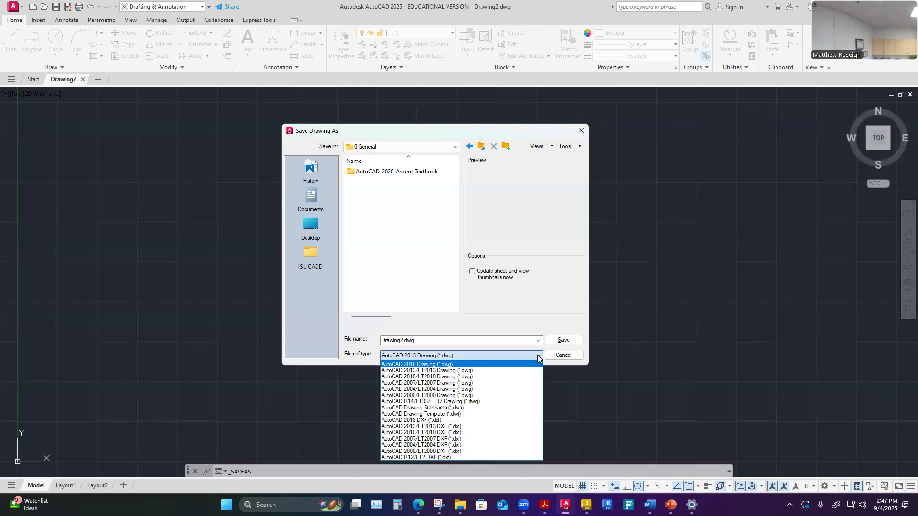
{"action": "left_click", "coordinate": [460, 415]}
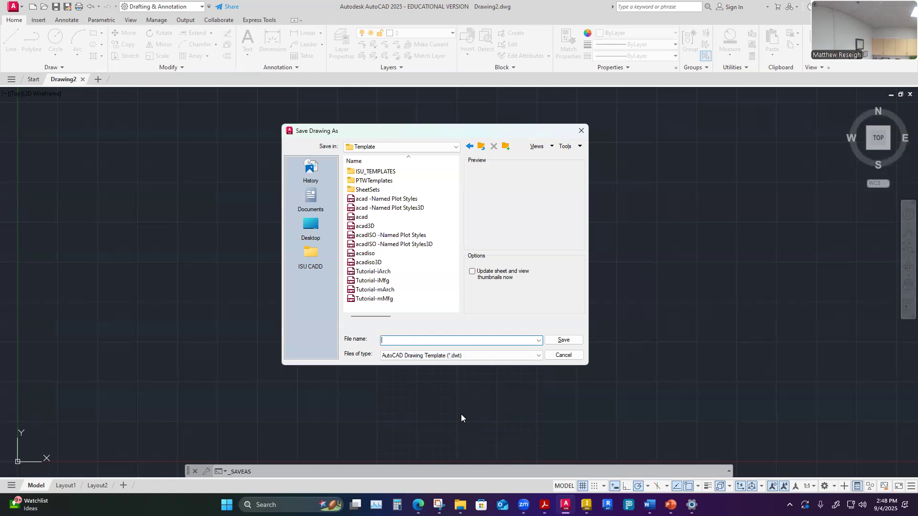
- Browse back through Desktop > Lexar (D:) > ISU CADD > CADD1108 to the 0-General folder
{"action": "left_click", "coordinate": [311, 227]}
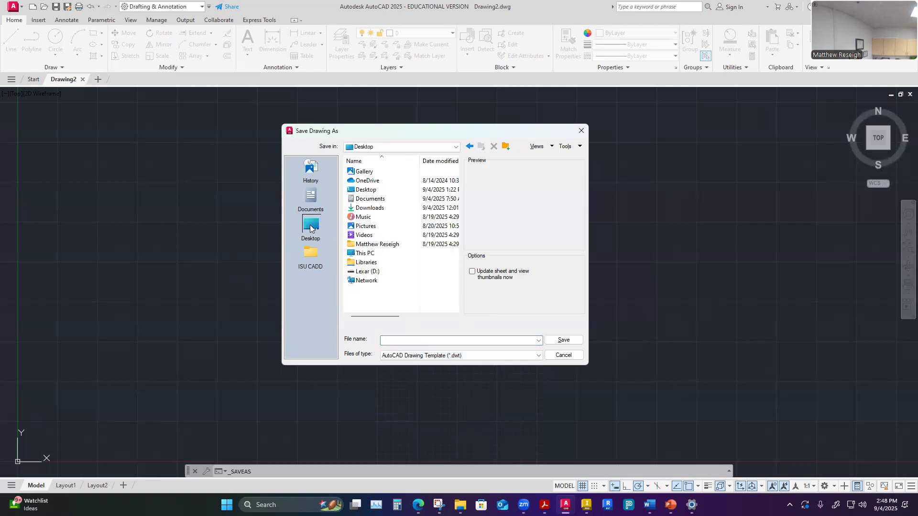
{"action": "double_click", "coordinate": [369, 271]}
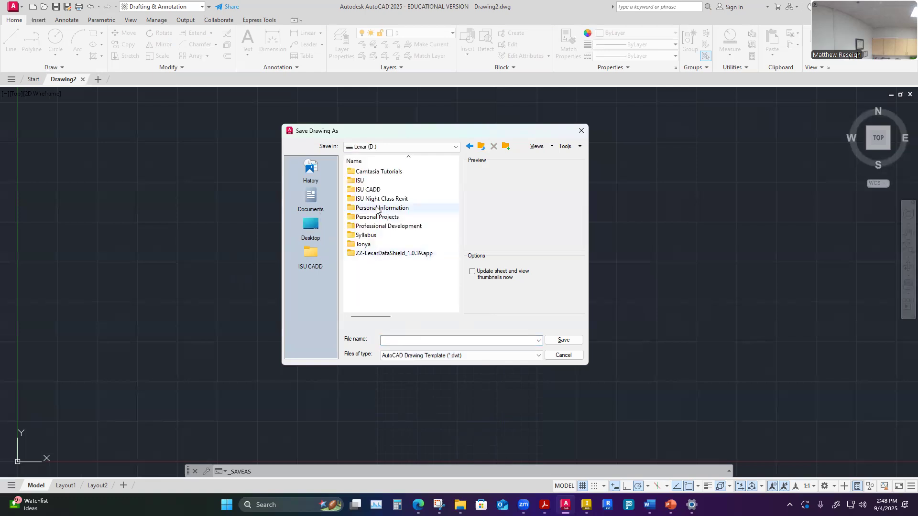
{"action": "double_click", "coordinate": [368, 189]}
{"action": "left_click", "coordinate": [382, 273]}
{"action": "double_click", "coordinate": [382, 273]}
{"action": "double_click", "coordinate": [369, 171]}
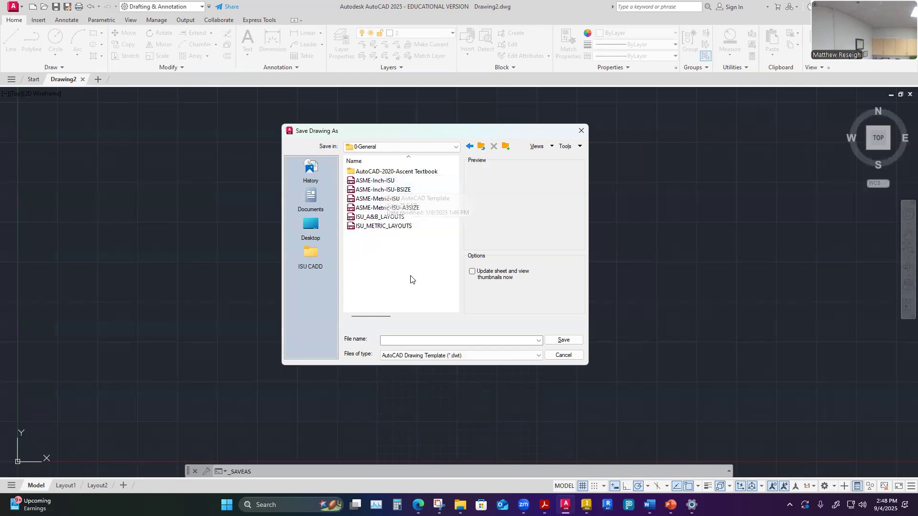
- Save the template as ASME-Inch-2025 and accept the English template options
{"action": "left_click", "coordinate": [389, 340]}
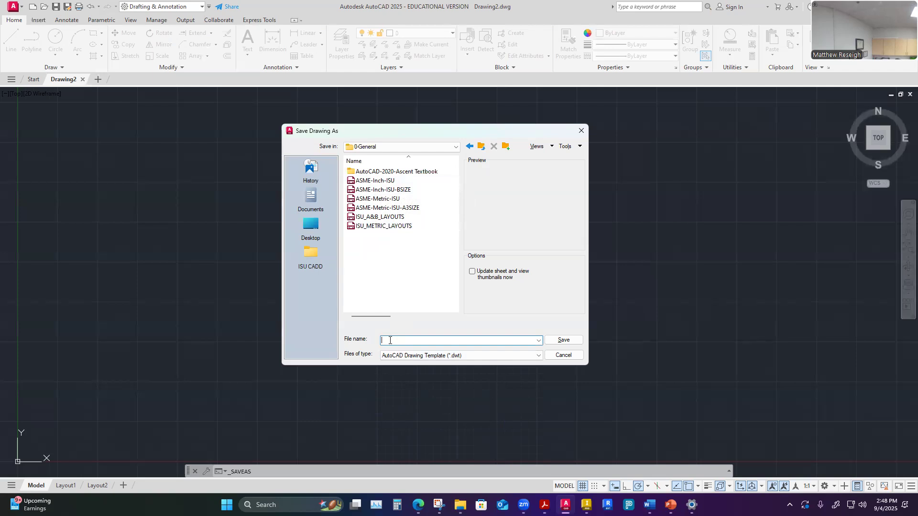
{"action": "type", "text": "ASME-"}
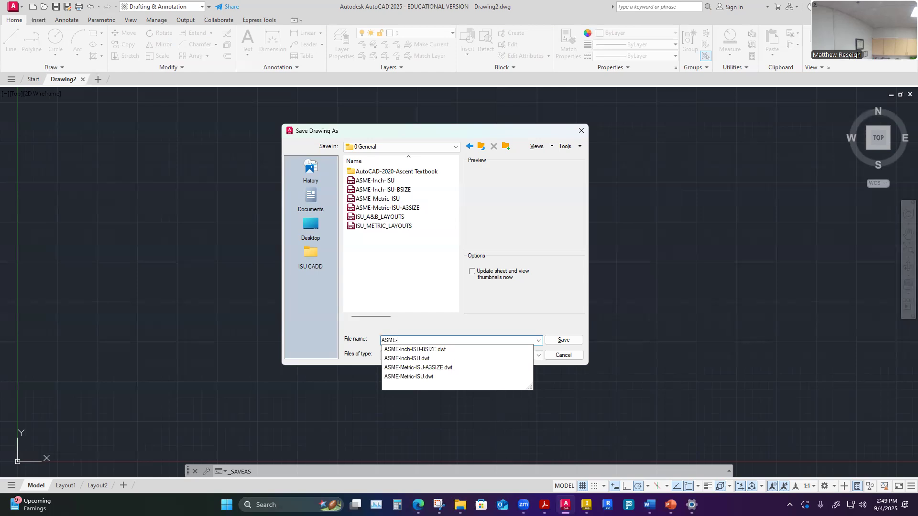
{"action": "type", "text": "I"}
{"action": "key", "text": "BackSpace"}
{"action": "type", "text": "I"}
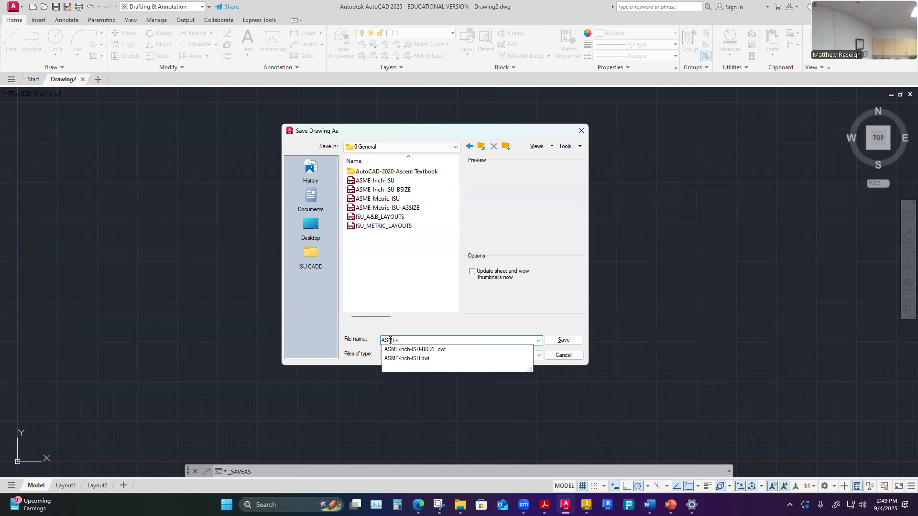
{"action": "type", "text": "nch-2025"}
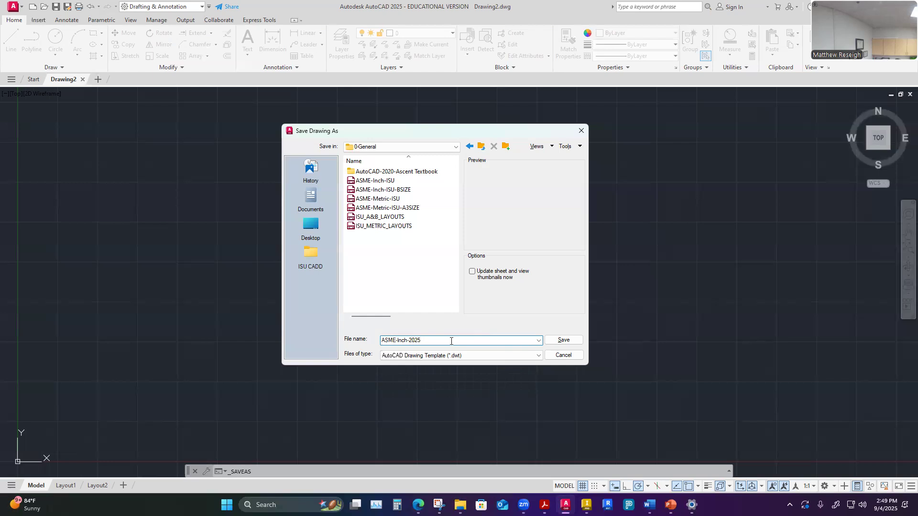
{"action": "left_click", "coordinate": [562, 341]}
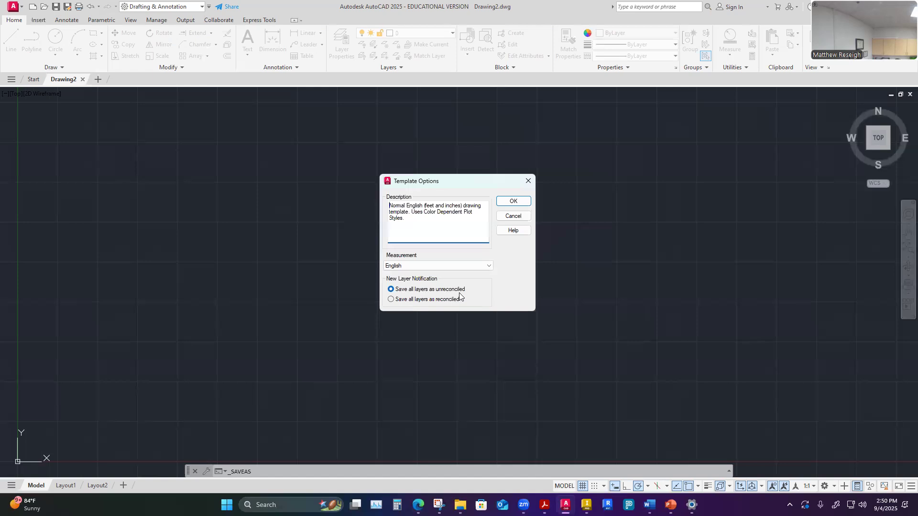
{"action": "left_click", "coordinate": [510, 205]}
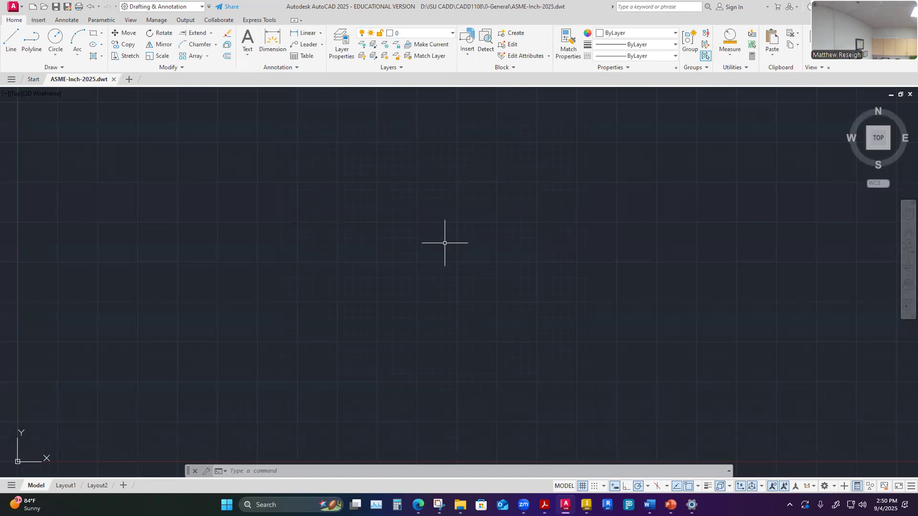
- Run the U command to undo the last operation
{"action": "type", "text": "U"}
{"action": "type", "text": "U"}
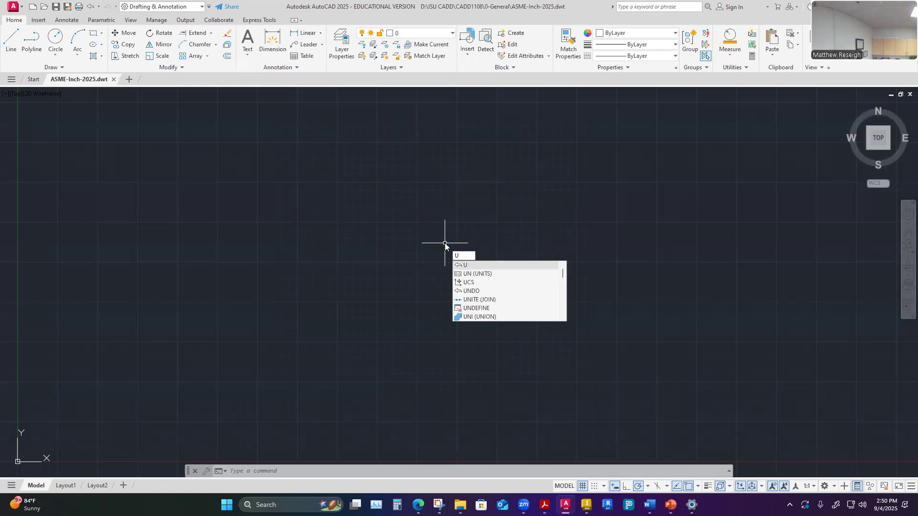
{"action": "key", "text": "Return"}
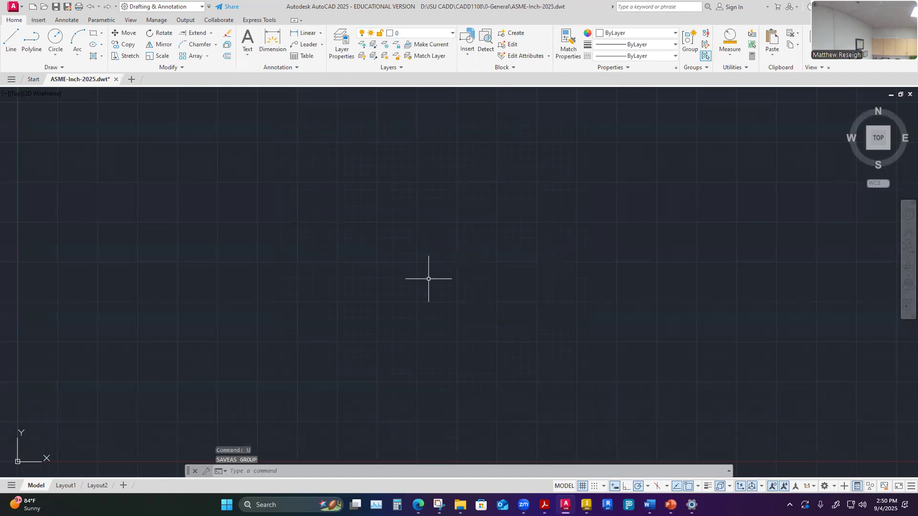
{"action": "type", "text": "U"}
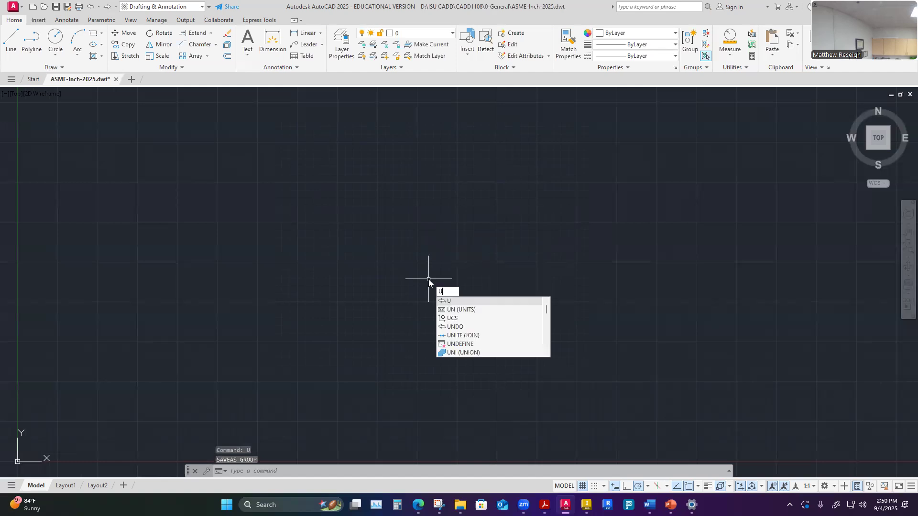
{"action": "left_click", "coordinate": [461, 311]}
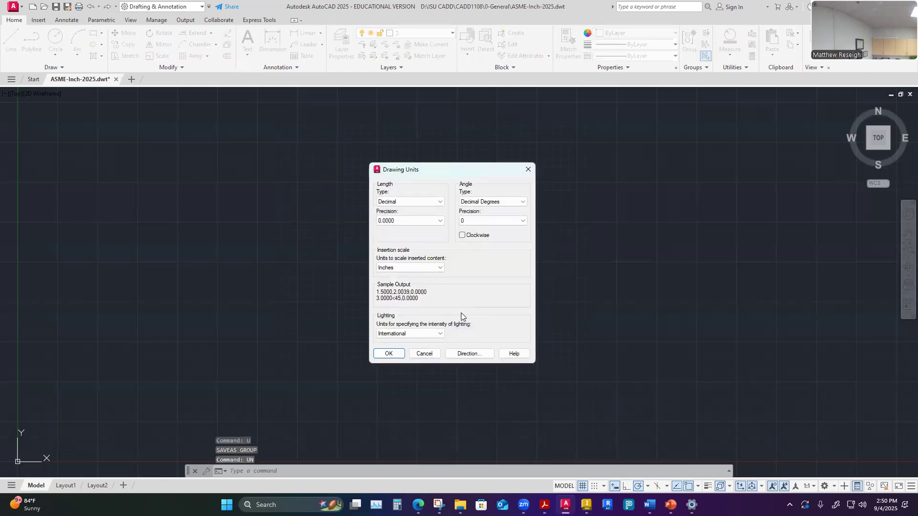
{"action": "key", "text": "Escape"}
- Open the Drawing Units dialog and keep the length type Decimal with 0.0000 precision
{"action": "type", "text": "U"}
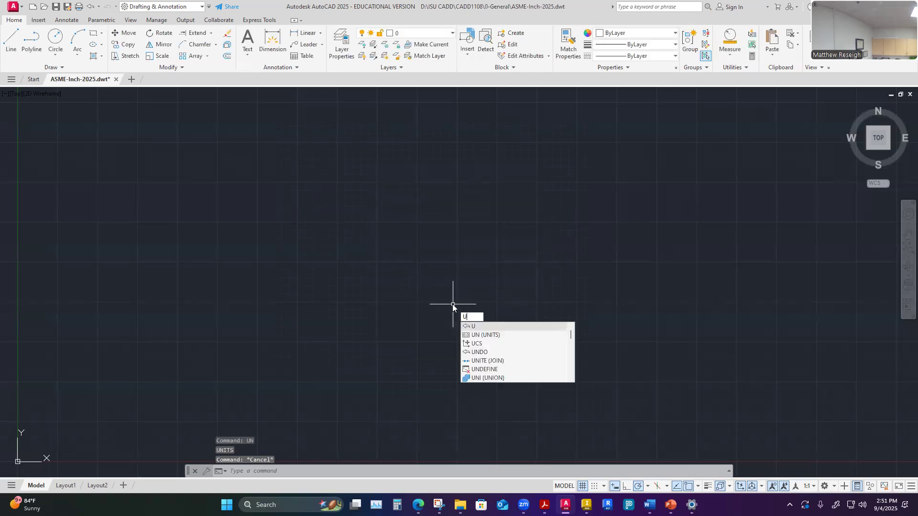
{"action": "type", "text": "N"}
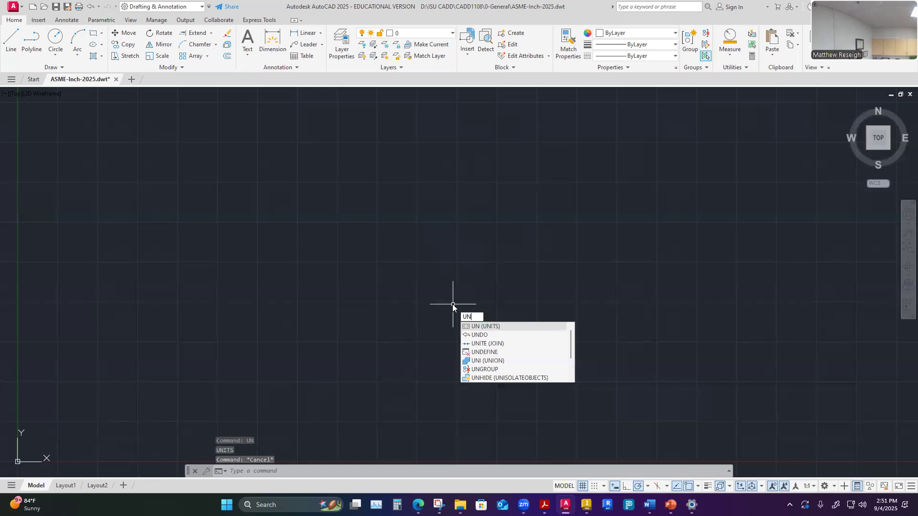
{"action": "key", "text": "Return"}
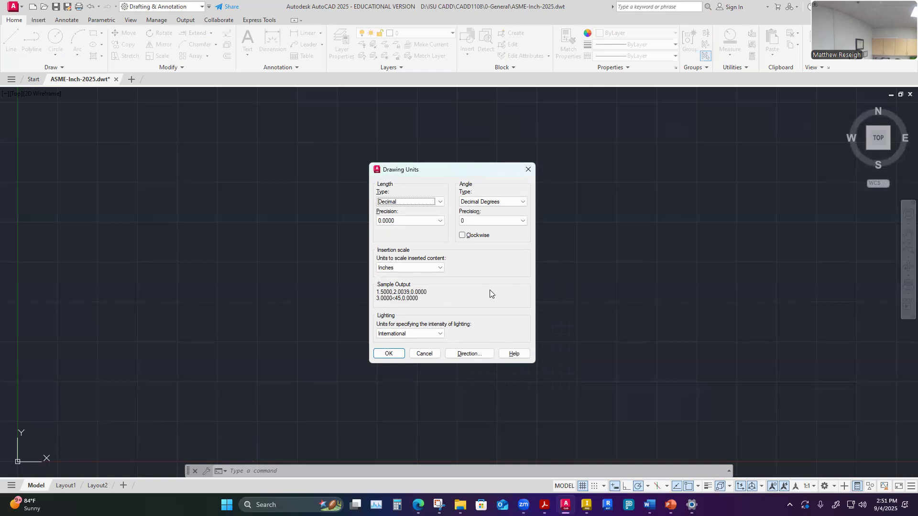
{"action": "left_click", "coordinate": [440, 202]}
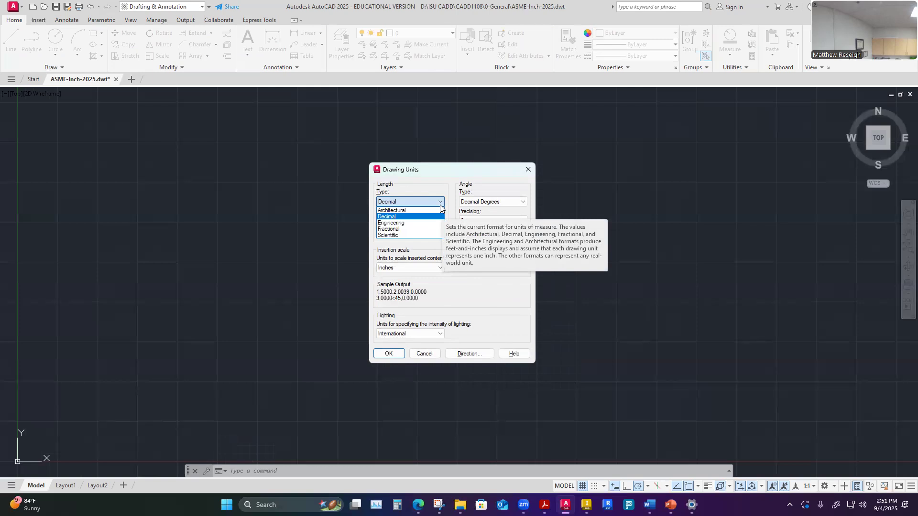
{"action": "left_click", "coordinate": [437, 202]}
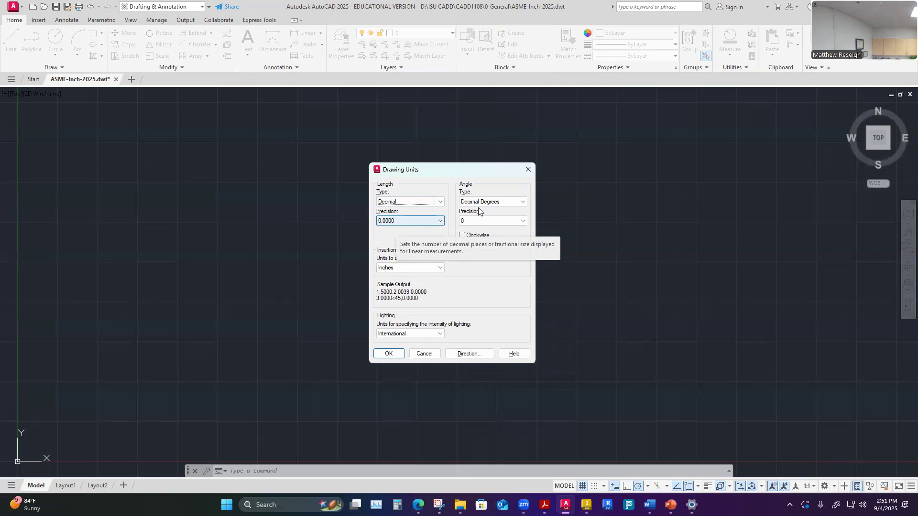
{"action": "left_click", "coordinate": [438, 221]}
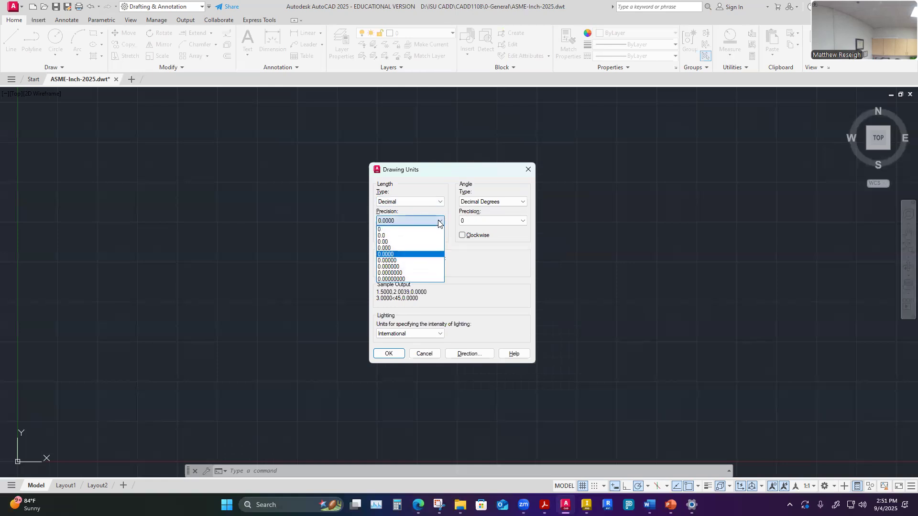
{"action": "left_click", "coordinate": [396, 254]}
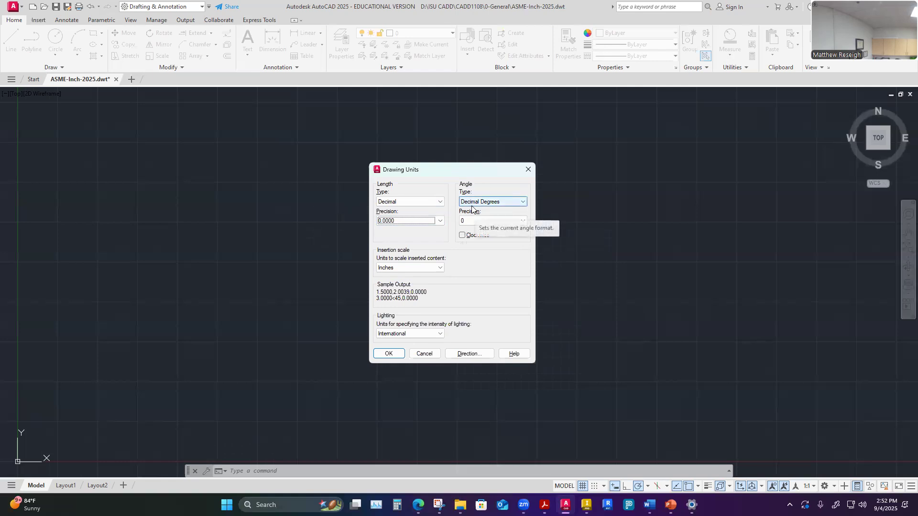
- Keep the angle type Decimal Degrees with precision 0 and insertion units Inches, and accept the drawing units
{"action": "left_click", "coordinate": [521, 203]}
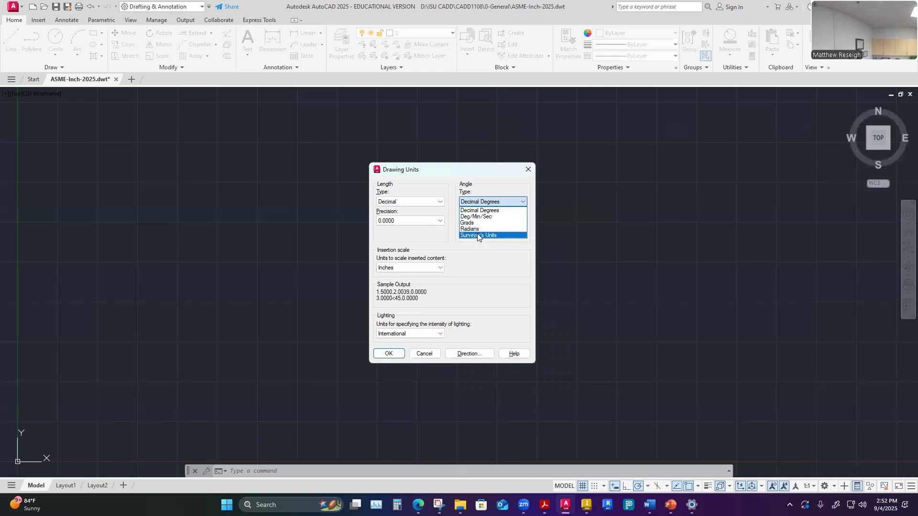
{"action": "left_click", "coordinate": [521, 202]}
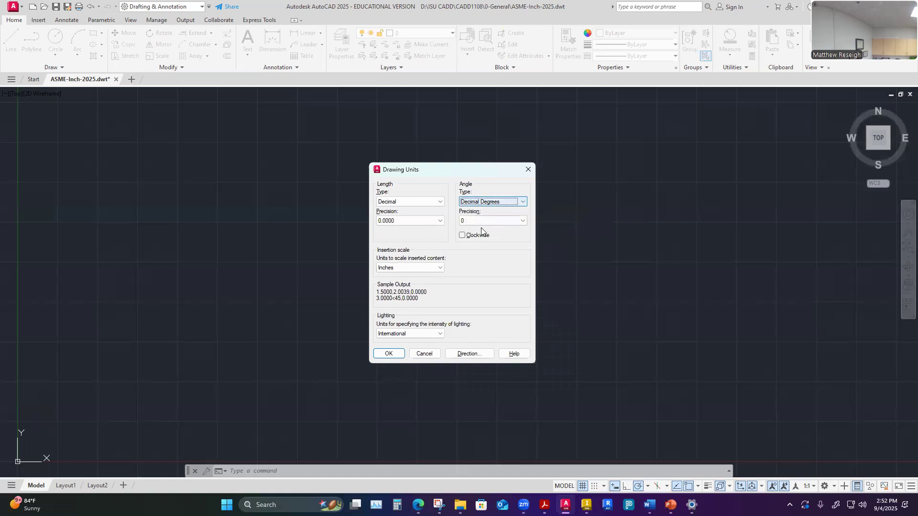
{"action": "left_click", "coordinate": [521, 221]}
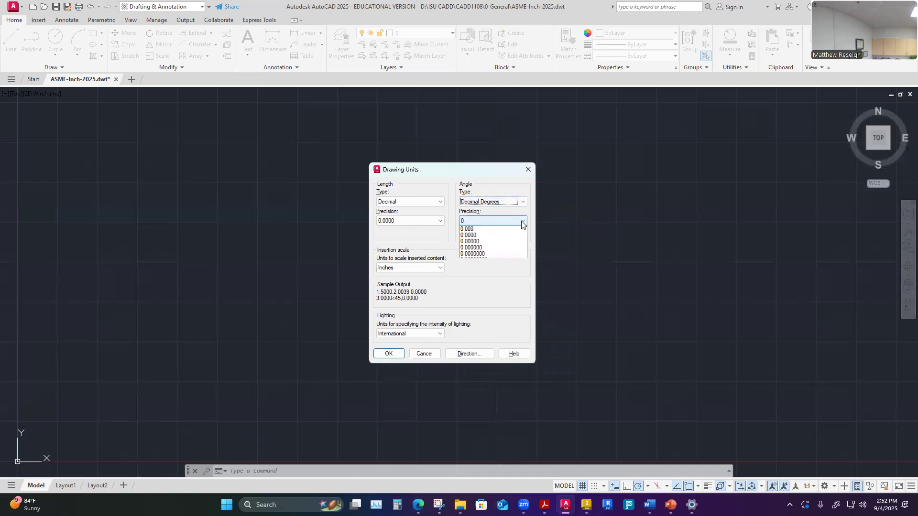
{"action": "left_click", "coordinate": [521, 221]}
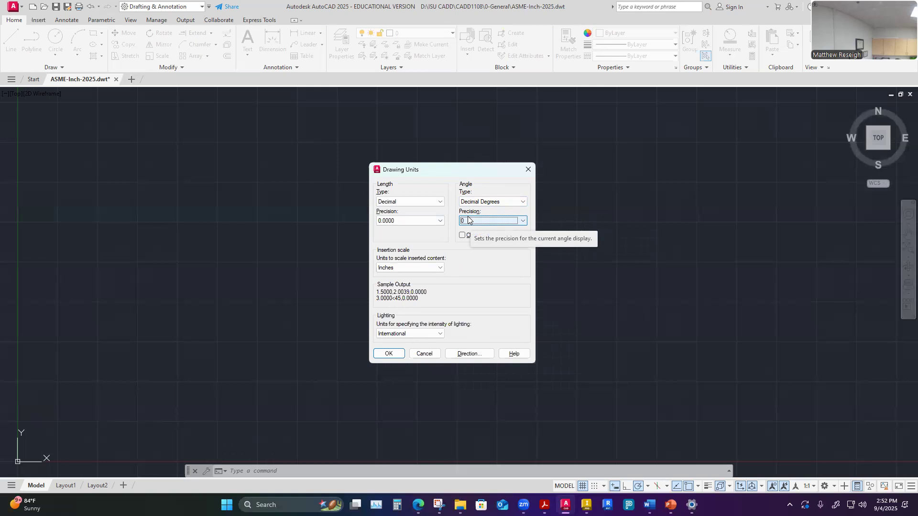
{"action": "left_click", "coordinate": [523, 221]}
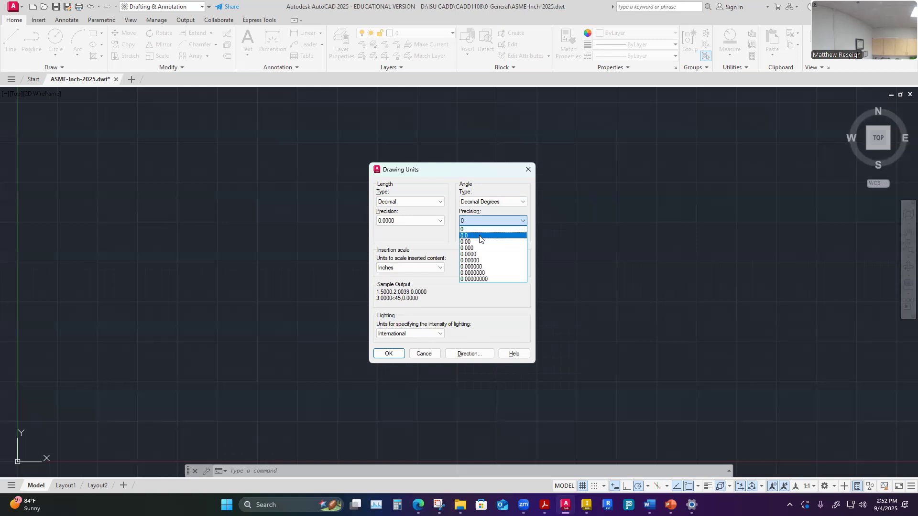
{"action": "left_click", "coordinate": [467, 223]}
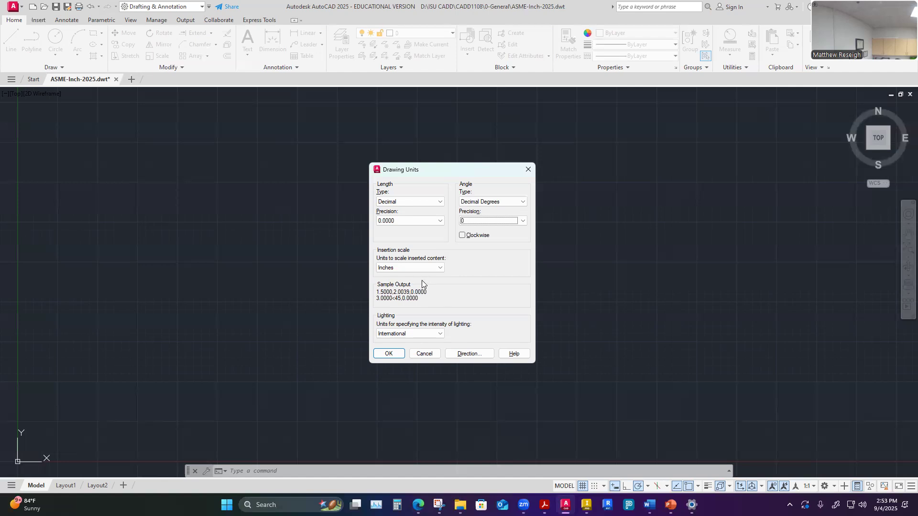
{"action": "left_click", "coordinate": [440, 268]}
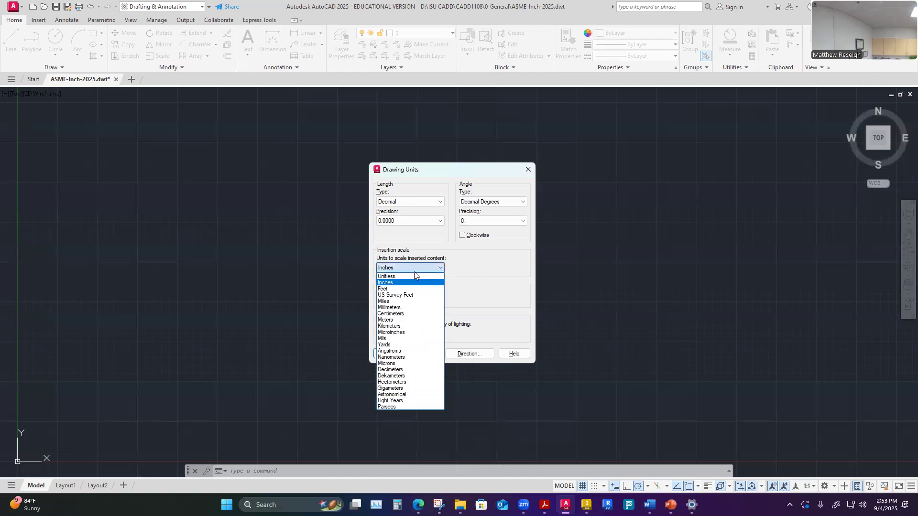
{"action": "left_click", "coordinate": [382, 283]}
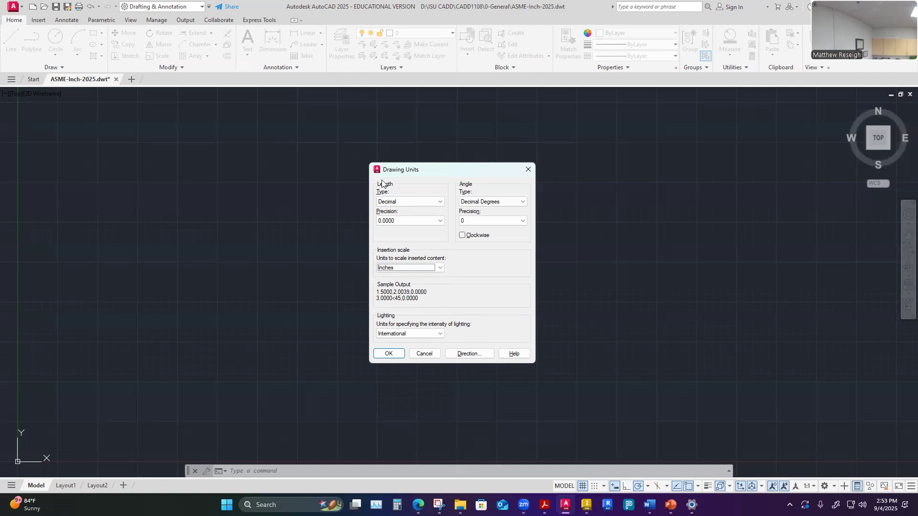
{"action": "left_click", "coordinate": [387, 354]}
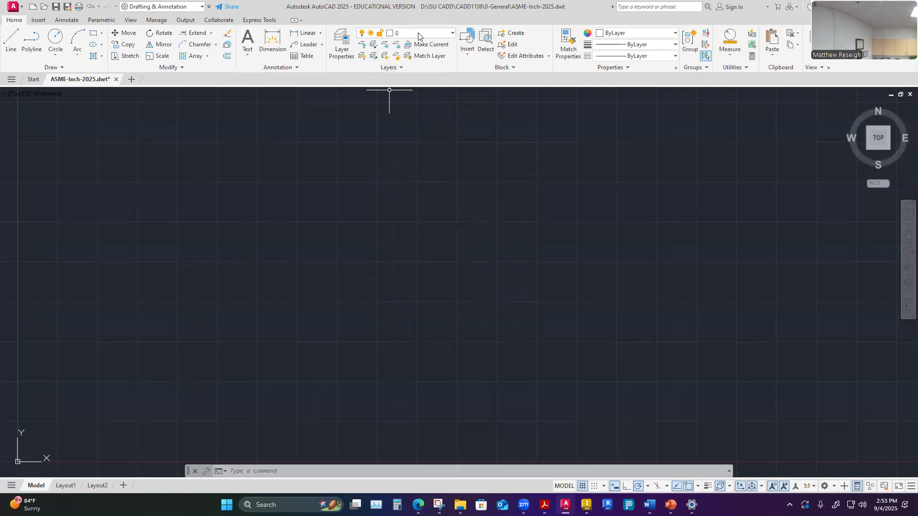
{"action": "left_click", "coordinate": [452, 33]}
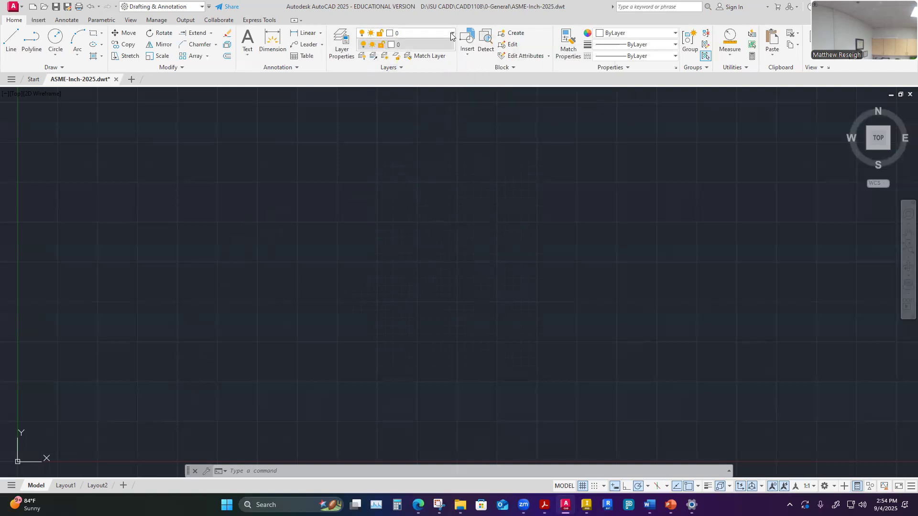
{"action": "left_click", "coordinate": [452, 35]}
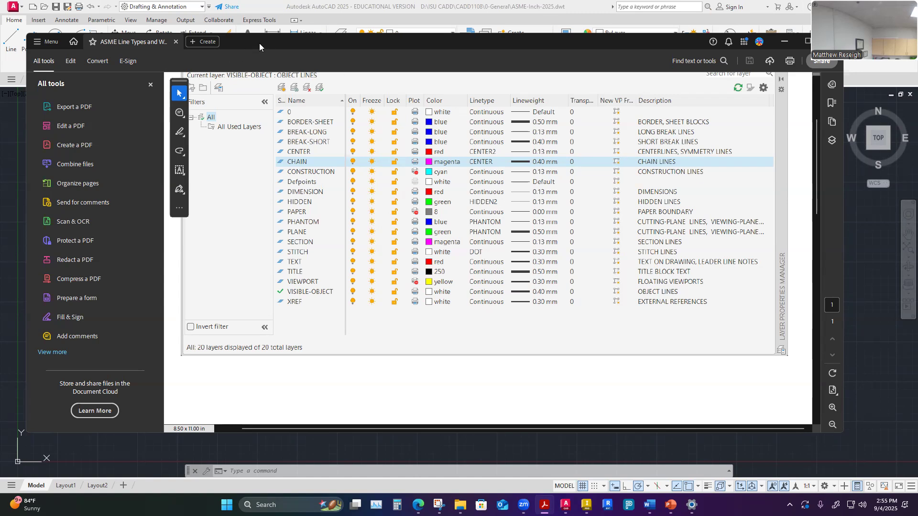
{"action": "left_click_drag", "start_coordinate": [259, 44], "coordinate": [441, 229]}
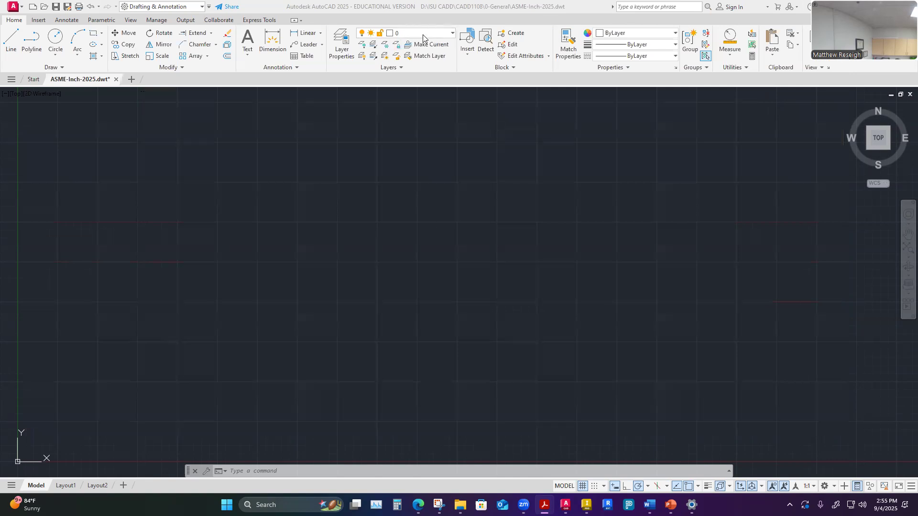
{"action": "left_click", "coordinate": [343, 54]}
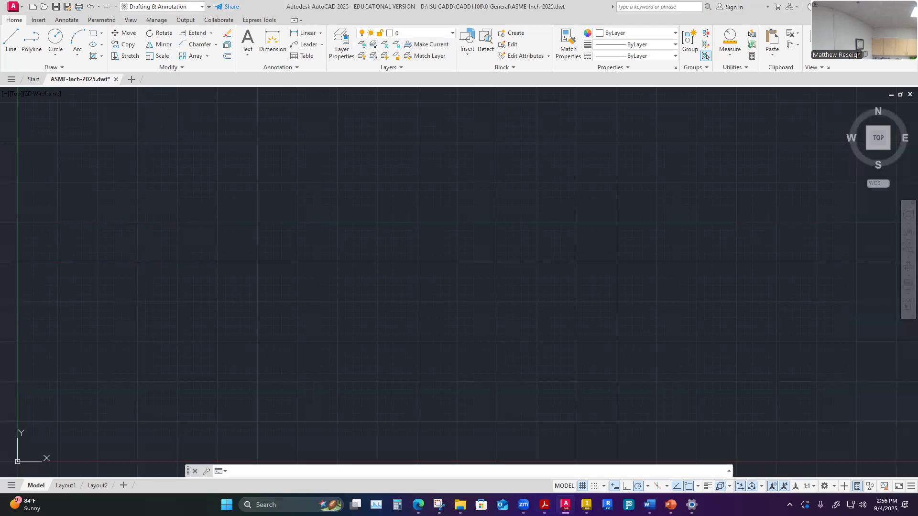
- Open the Layer Properties Manager and resize and reposition its palette over the drawing area
{"action": "left_click", "coordinate": [341, 44]}
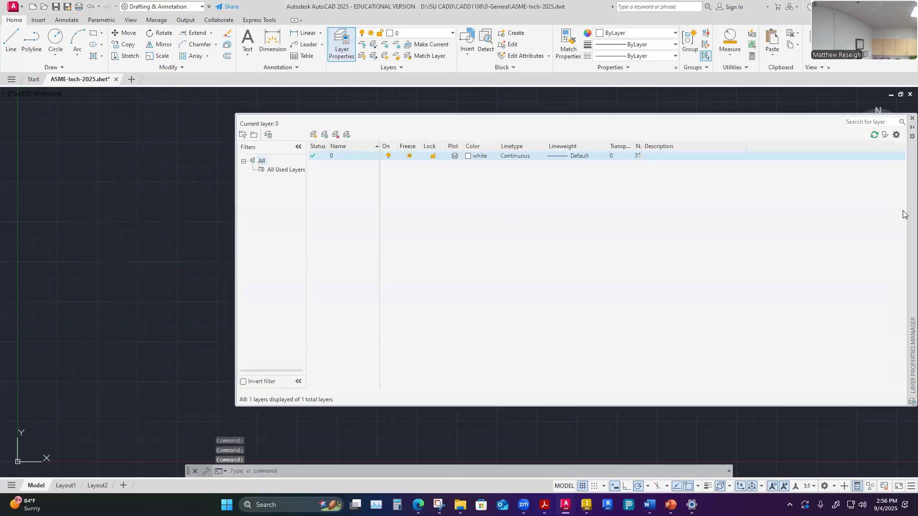
{"action": "left_click_drag", "start_coordinate": [911, 228], "coordinate": [802, 216]}
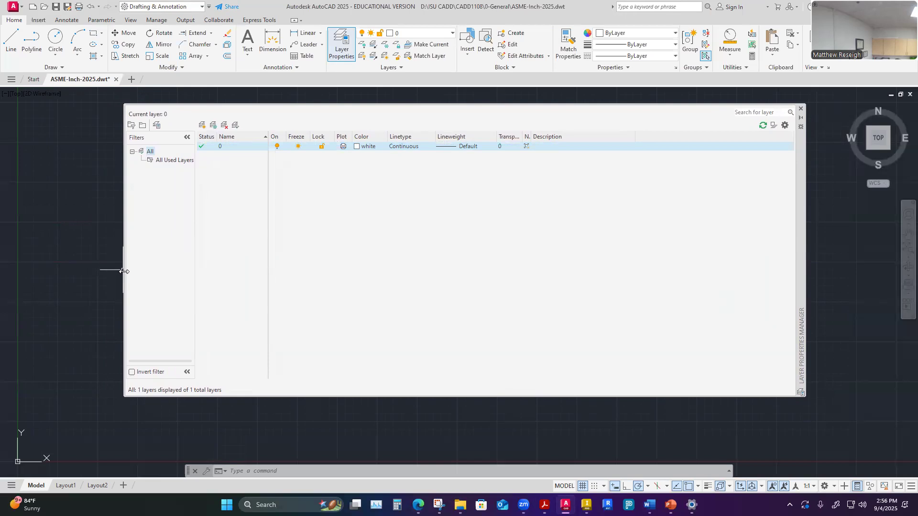
{"action": "left_click_drag", "start_coordinate": [124, 271], "coordinate": [250, 271]}
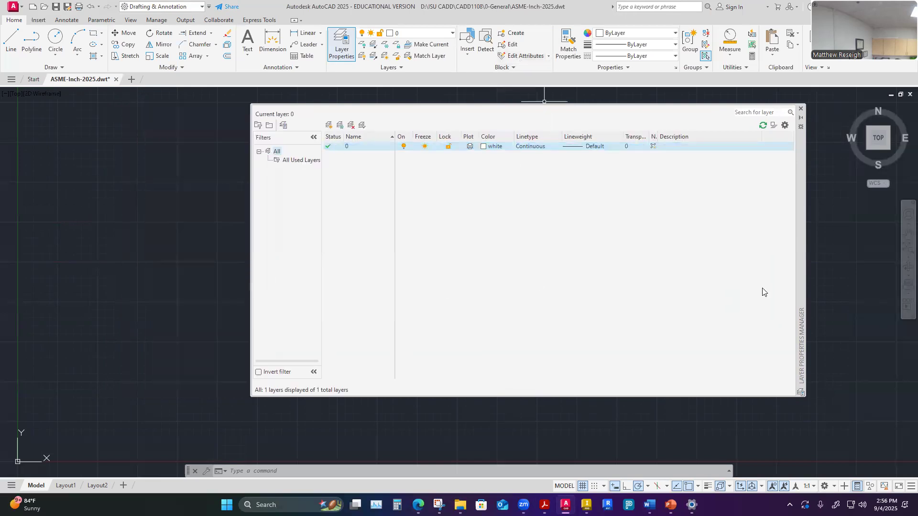
{"action": "left_click_drag", "start_coordinate": [799, 277], "coordinate": [663, 294]}
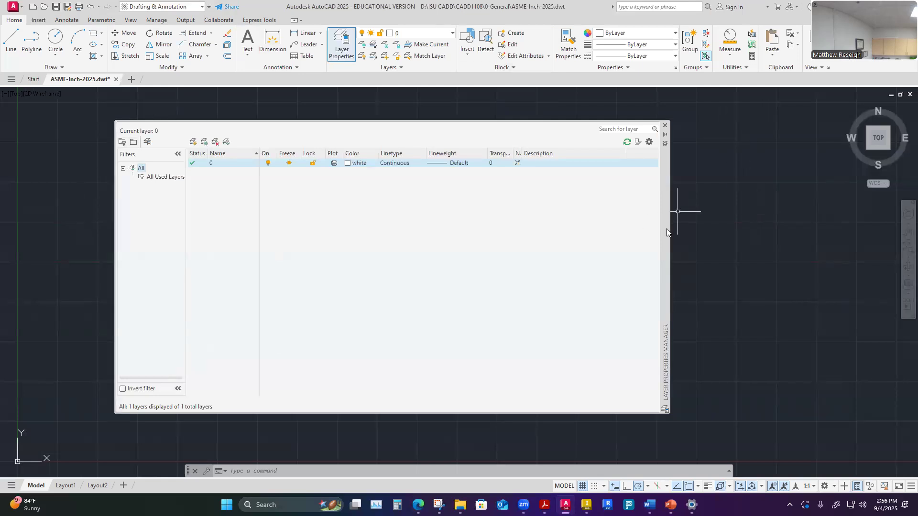
{"action": "left_click_drag", "start_coordinate": [665, 242], "coordinate": [594, 231]}
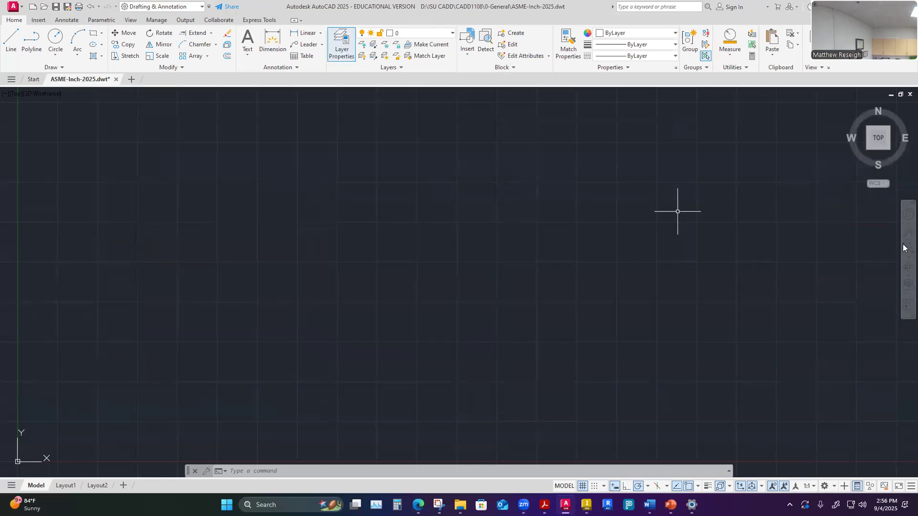
{"action": "left_click_drag", "start_coordinate": [904, 248], "coordinate": [703, 230]}
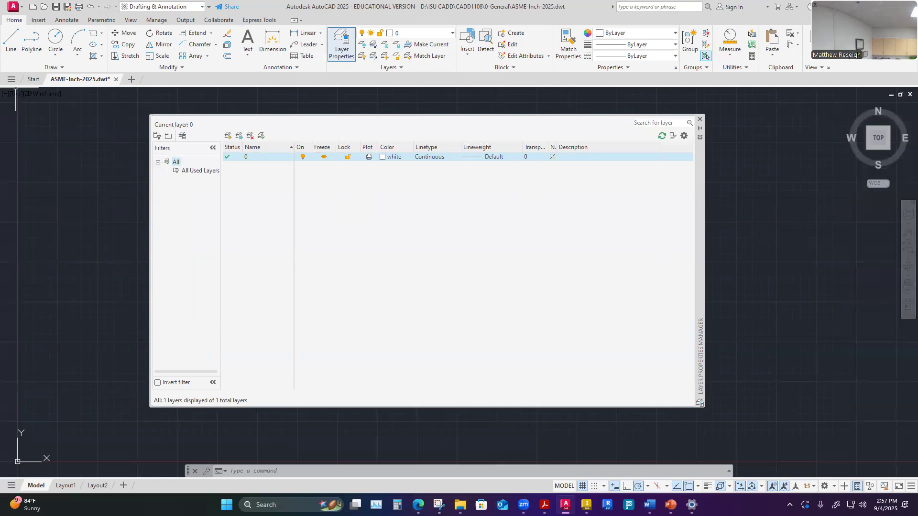
- Try to freeze layer 0
{"action": "key", "text": "alt+Tab"}
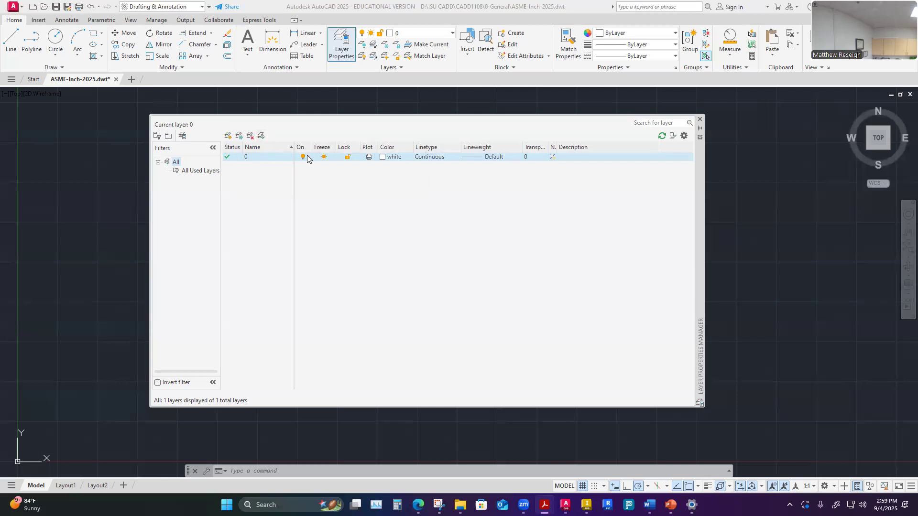
{"action": "left_click", "coordinate": [324, 157]}
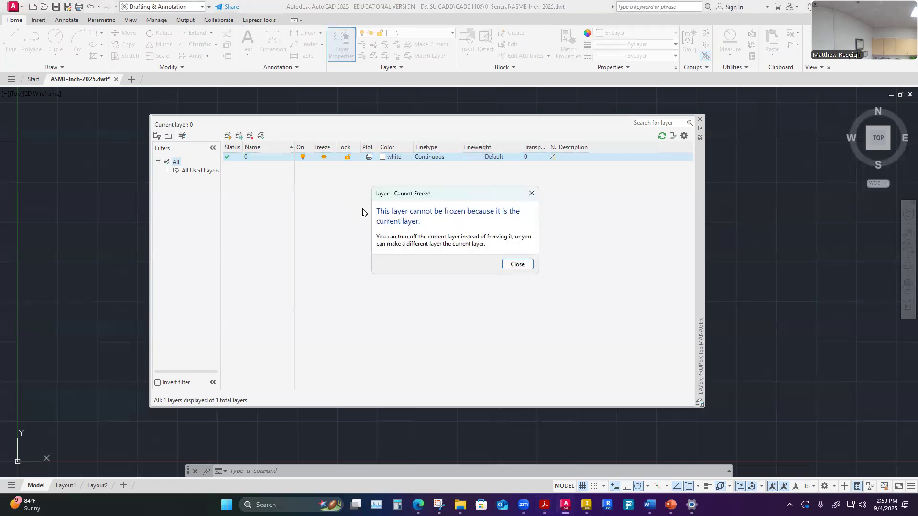
{"action": "left_click", "coordinate": [517, 265]}
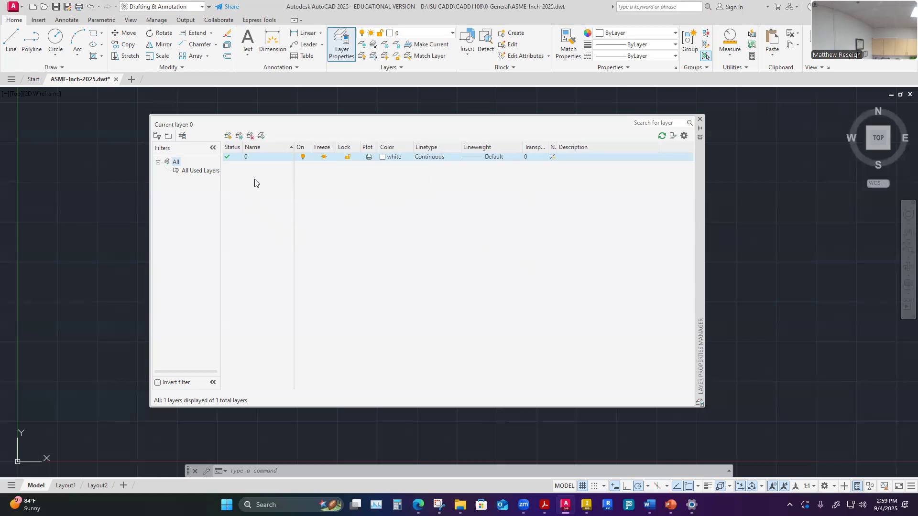
- Create a new layer and name it BORDER-SHEET
{"action": "left_click", "coordinate": [227, 136]}
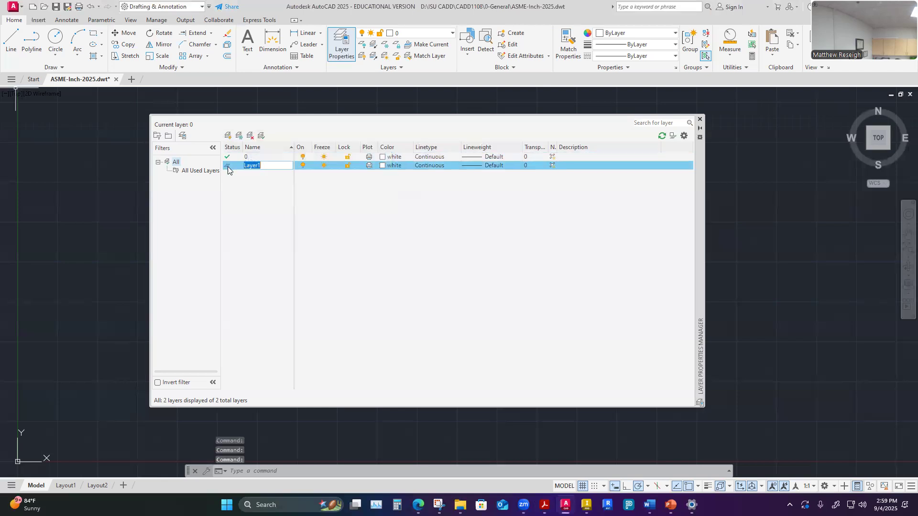
{"action": "key", "text": "Return"}
{"action": "left_click", "coordinate": [273, 156]}
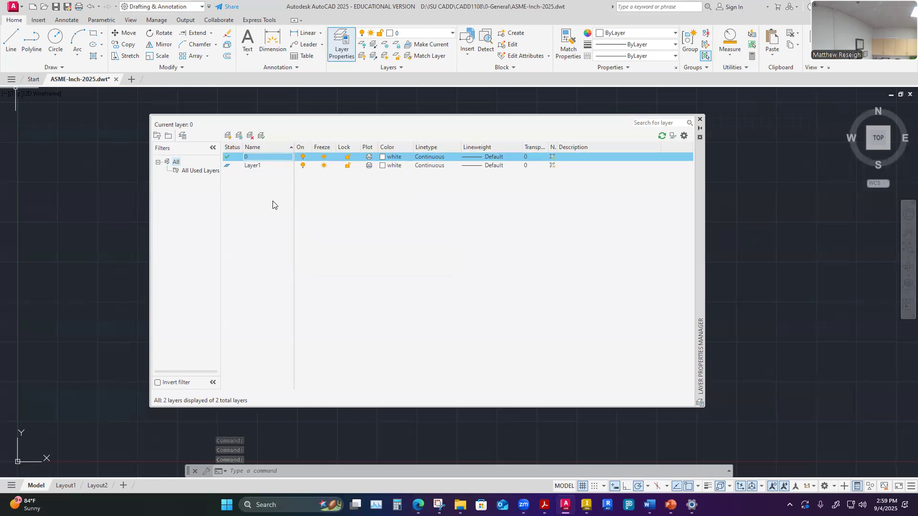
{"action": "left_click", "coordinate": [270, 165]}
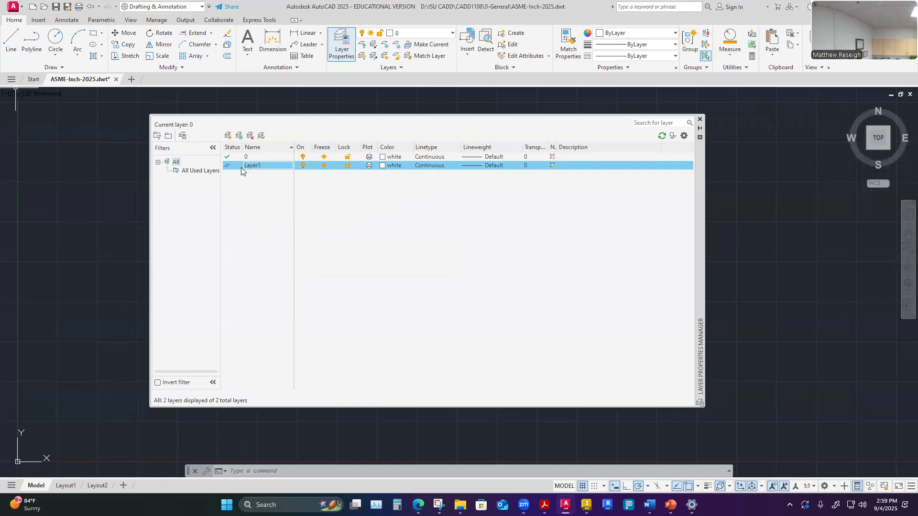
{"action": "left_click", "coordinate": [257, 166]}
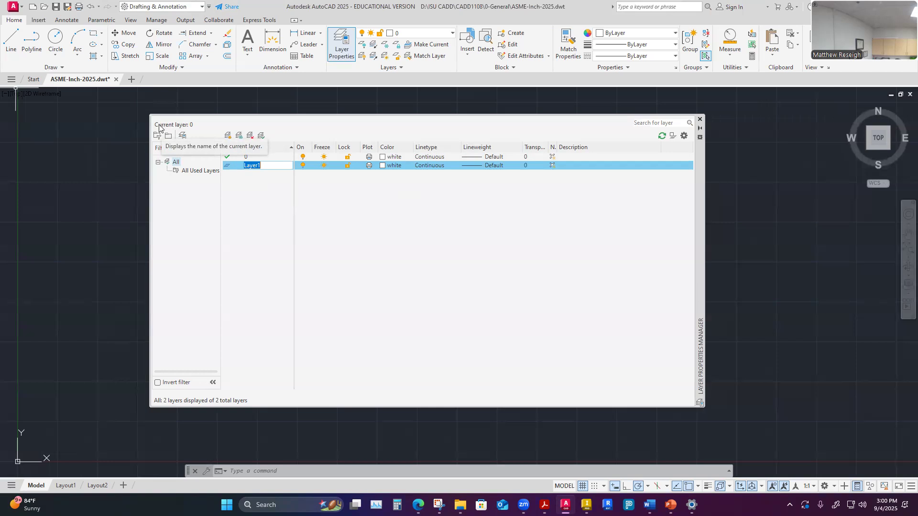
{"action": "type", "text": "BORDER-SHEET"}
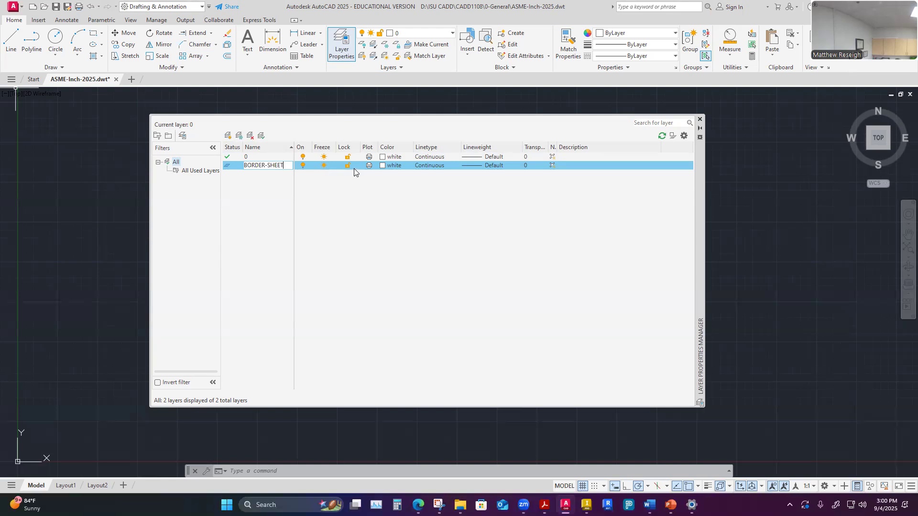
- Set the BORDER-SHEET layer's color to blue
{"action": "left_click", "coordinate": [398, 164]}
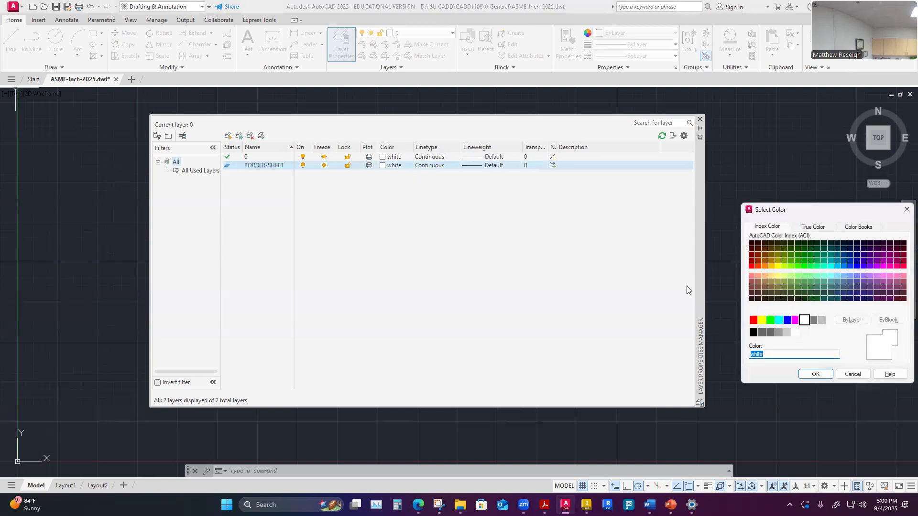
{"action": "left_click", "coordinate": [788, 320]}
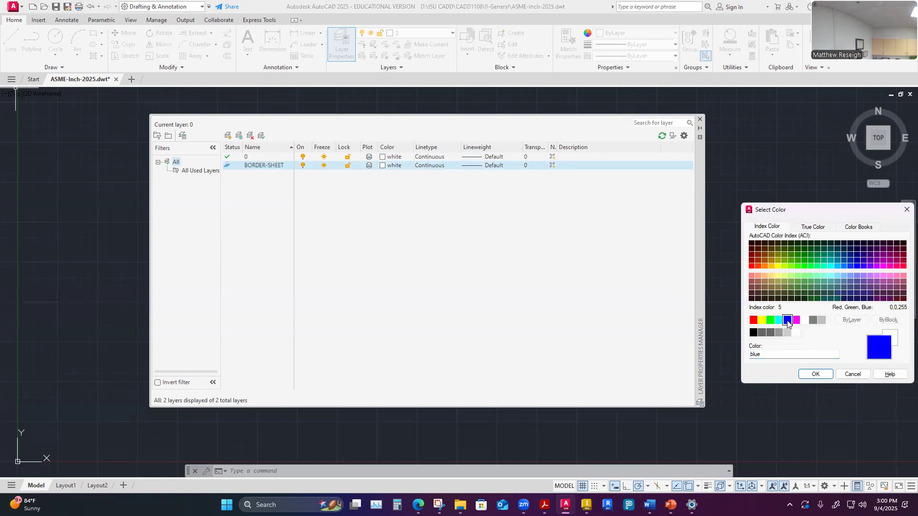
{"action": "left_click", "coordinate": [815, 374]}
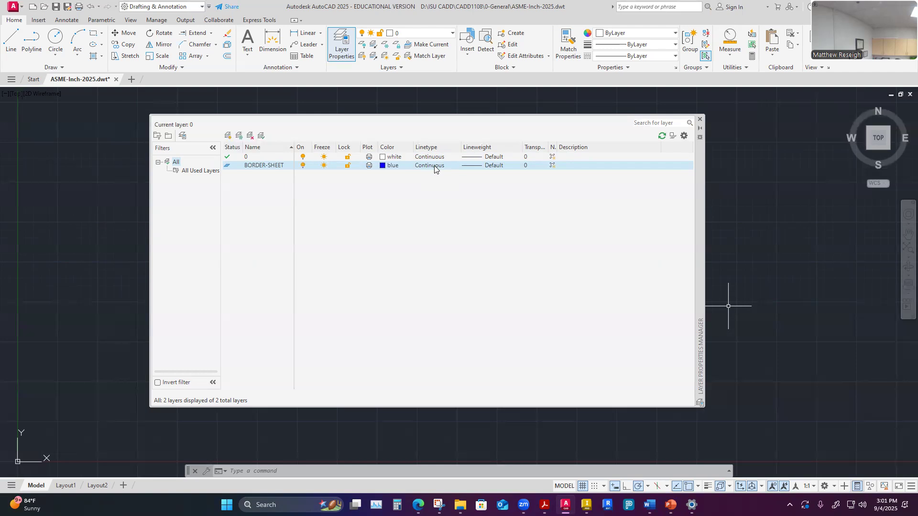
- Set the BORDER-SHEET layer's lineweight to 0.50 mm
{"action": "left_click", "coordinate": [489, 167]}
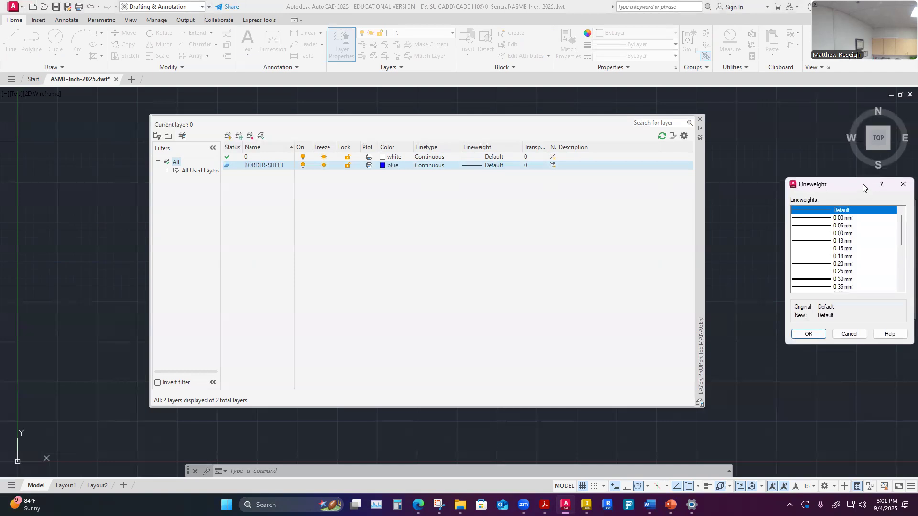
{"action": "left_click_drag", "start_coordinate": [852, 187], "coordinate": [775, 127]}
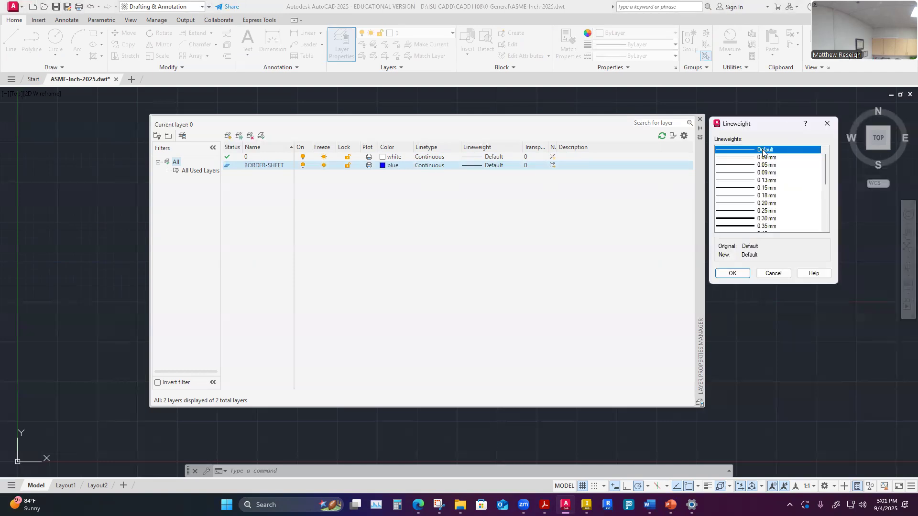
{"action": "scroll", "coordinate": [799, 186], "scroll_direction": "down", "scroll_amount": 1}
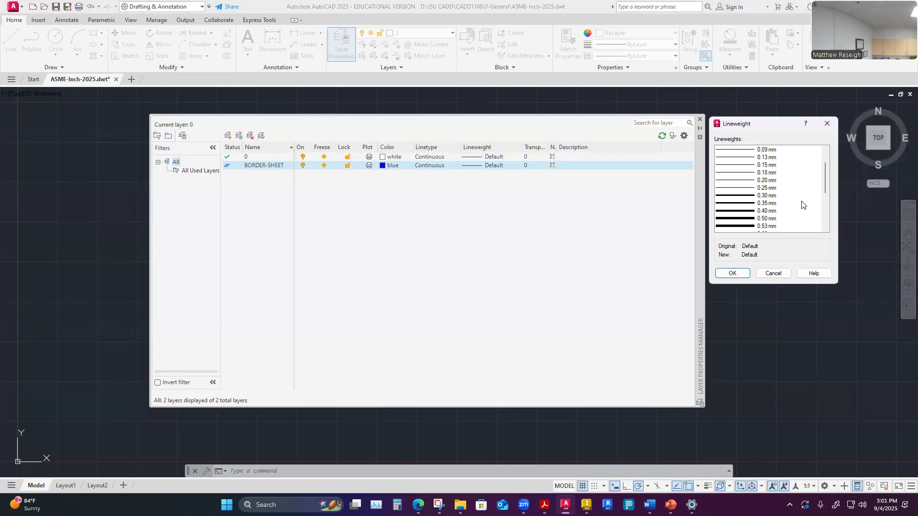
{"action": "left_click", "coordinate": [763, 220]}
{"action": "left_click", "coordinate": [732, 274]}
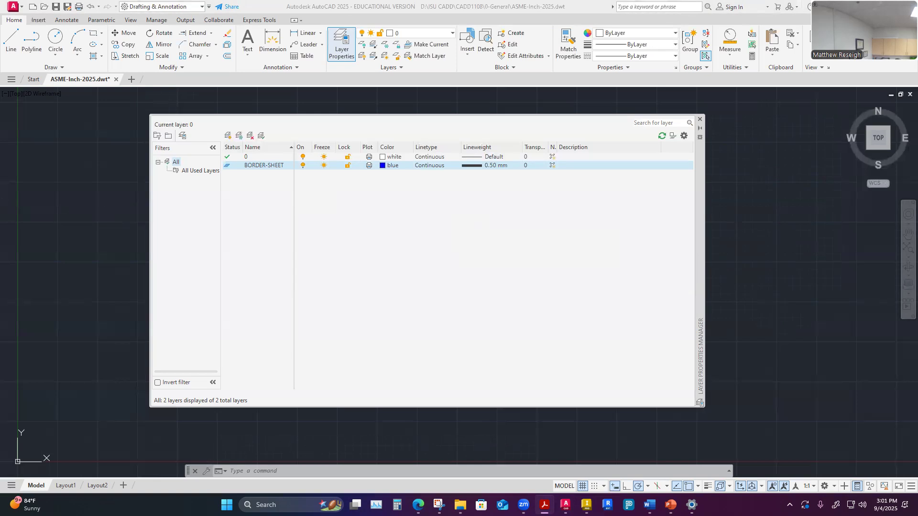
- Consult the ASME line types reference, then create a new layer named BREAK-LONG
{"action": "left_click_drag", "start_coordinate": [547, 0], "coordinate": [546, 58]}
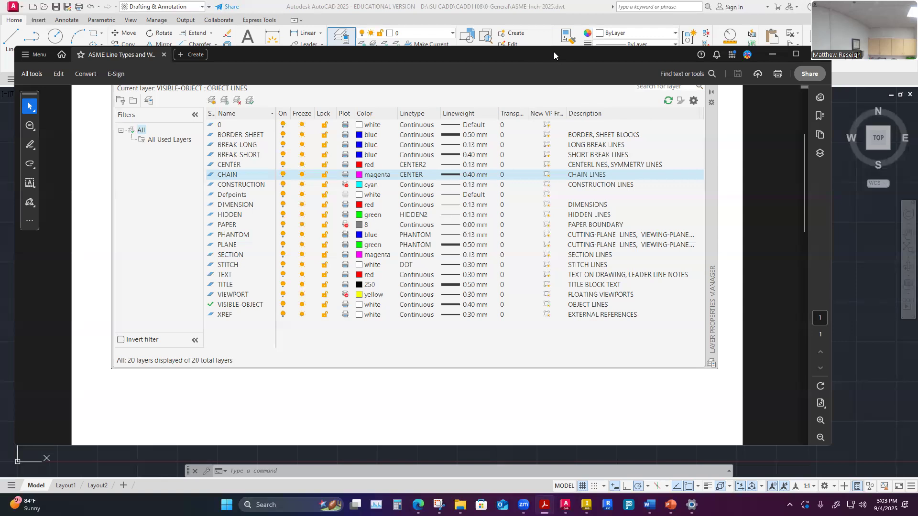
{"action": "left_click_drag", "start_coordinate": [544, 54], "coordinate": [0, 63]}
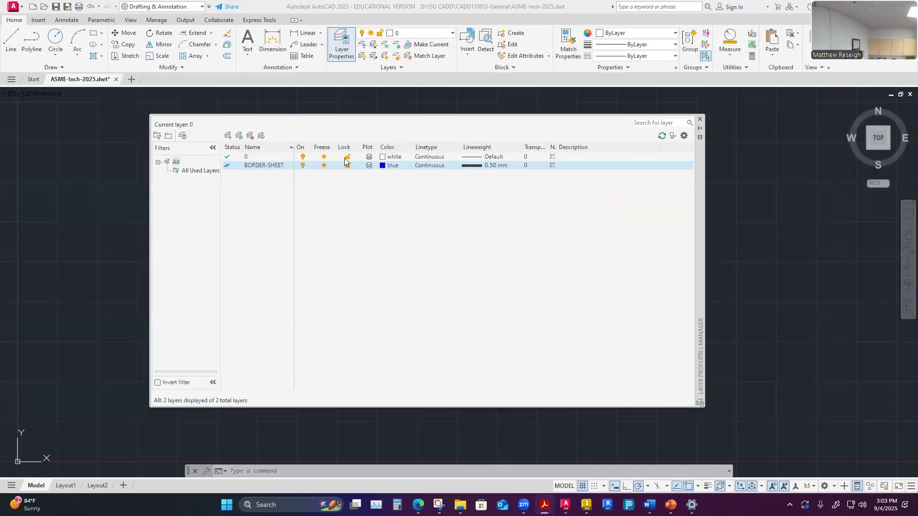
{"action": "left_click", "coordinate": [261, 166]}
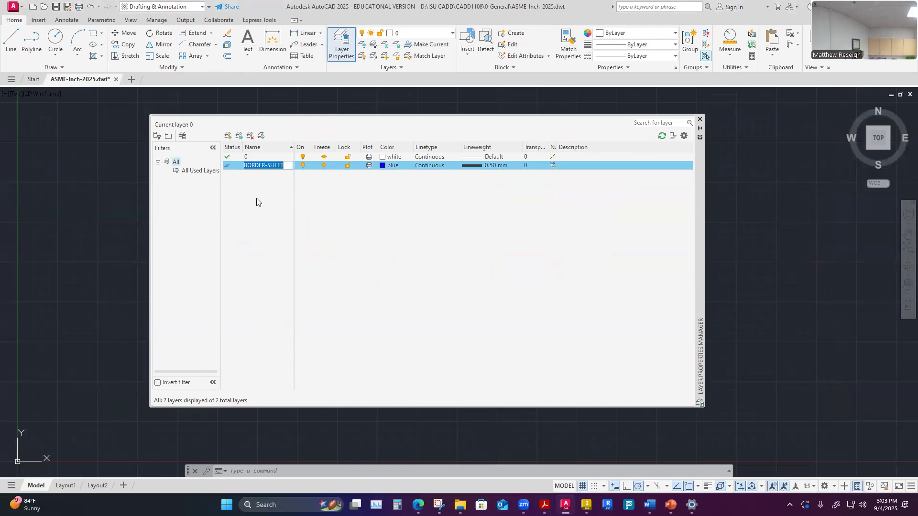
{"action": "left_click", "coordinate": [234, 166]}
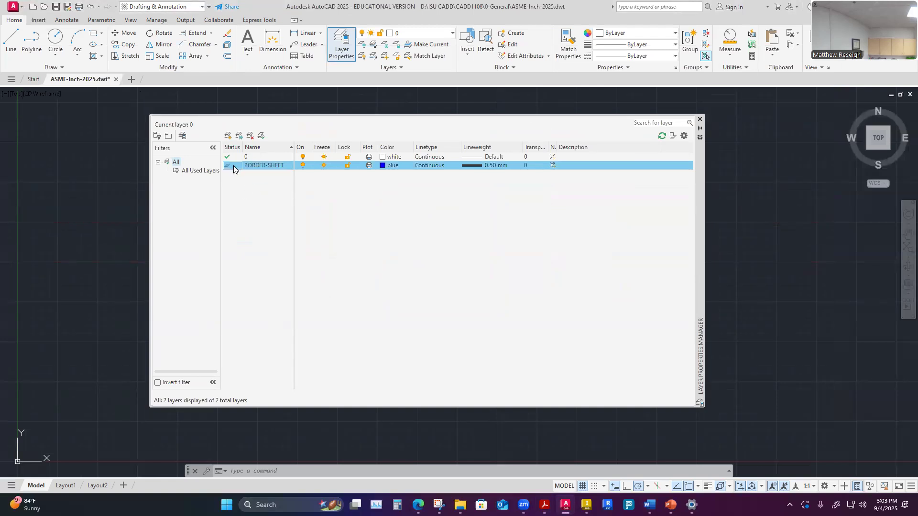
{"action": "left_click", "coordinate": [228, 136]}
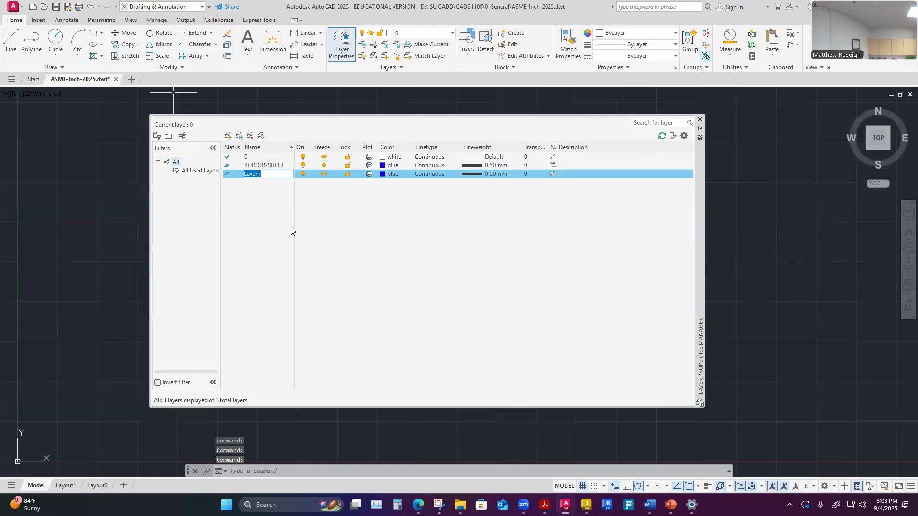
{"action": "left_click", "coordinate": [383, 215]}
{"action": "left_click", "coordinate": [263, 175]}
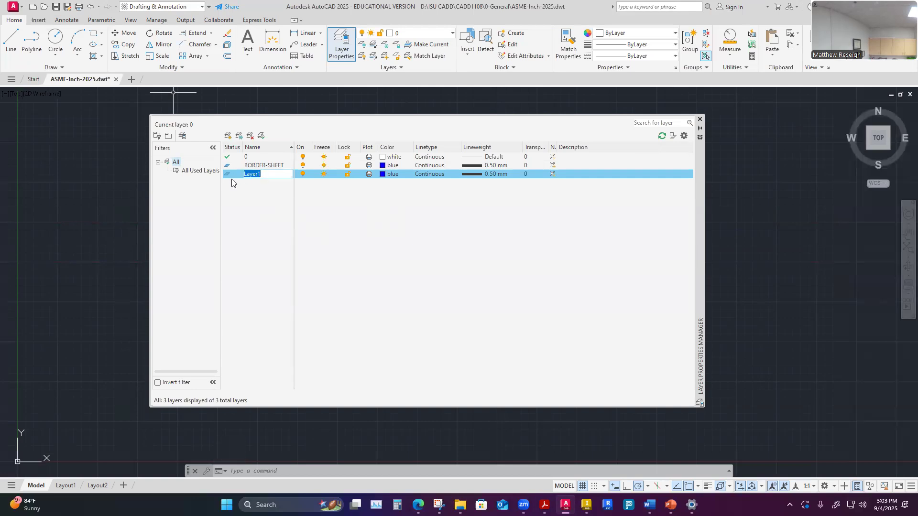
{"action": "type", "text": "B"}
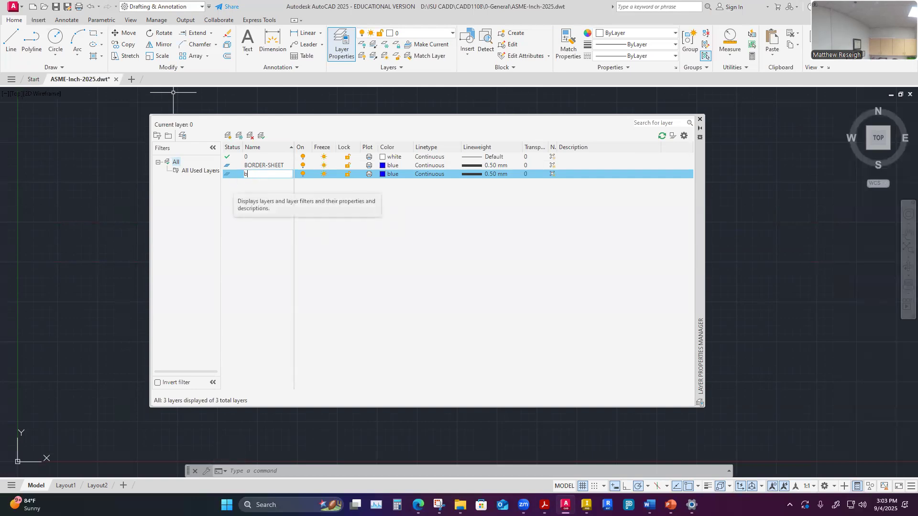
{"action": "type", "text": "REAK-LONG"}
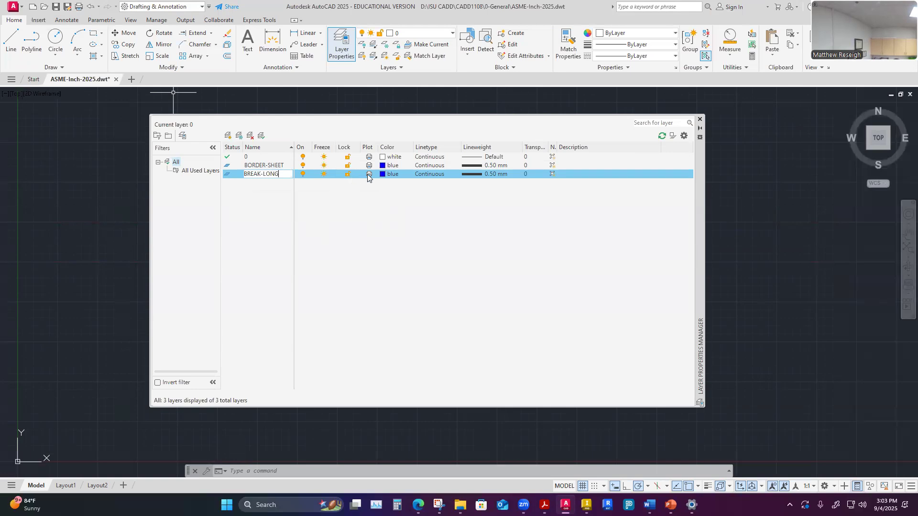
- Set the BREAK-LONG layer's lineweight to 0.13 mm
{"action": "left_click", "coordinate": [490, 173]}
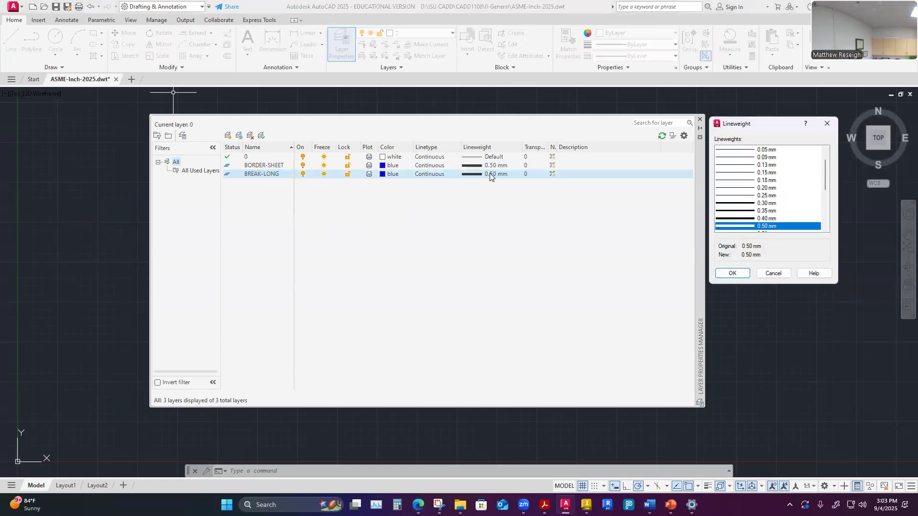
{"action": "left_click", "coordinate": [742, 167]}
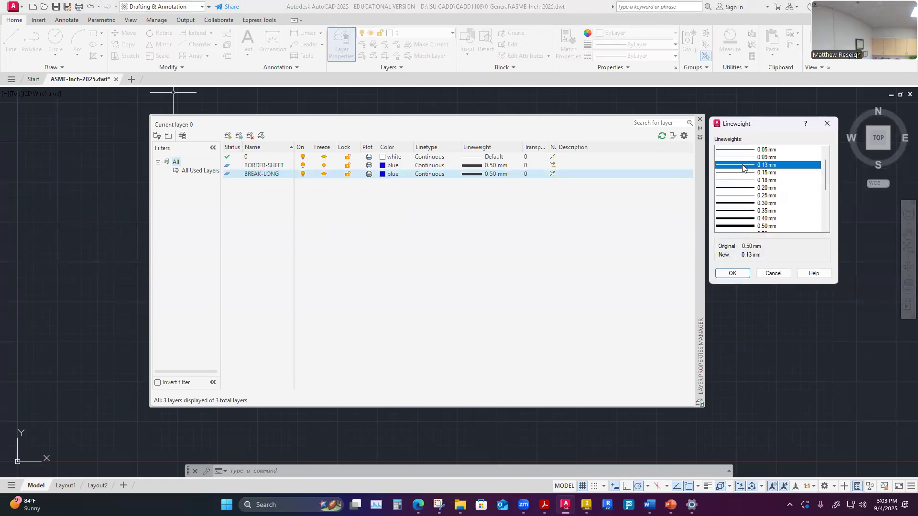
{"action": "left_click", "coordinate": [731, 276]}
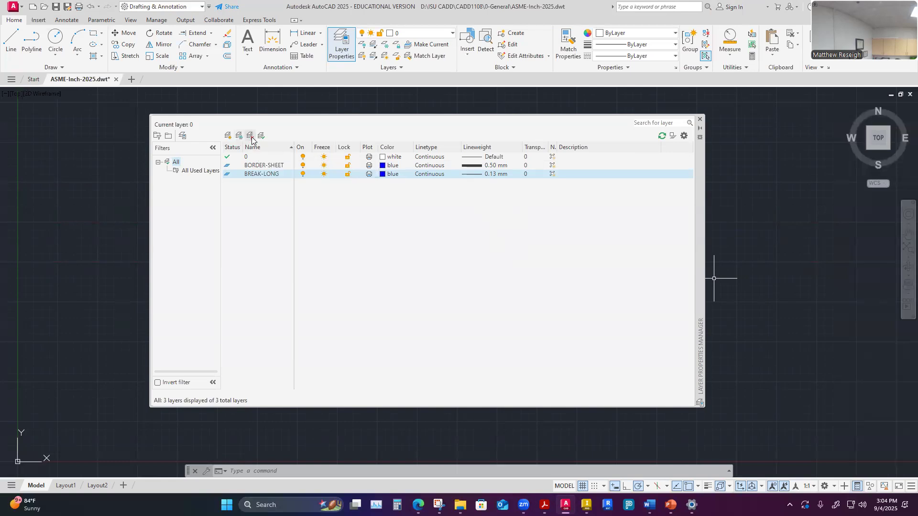
- Create a new layer named BREAK-SHORT
{"action": "left_click", "coordinate": [228, 135]}
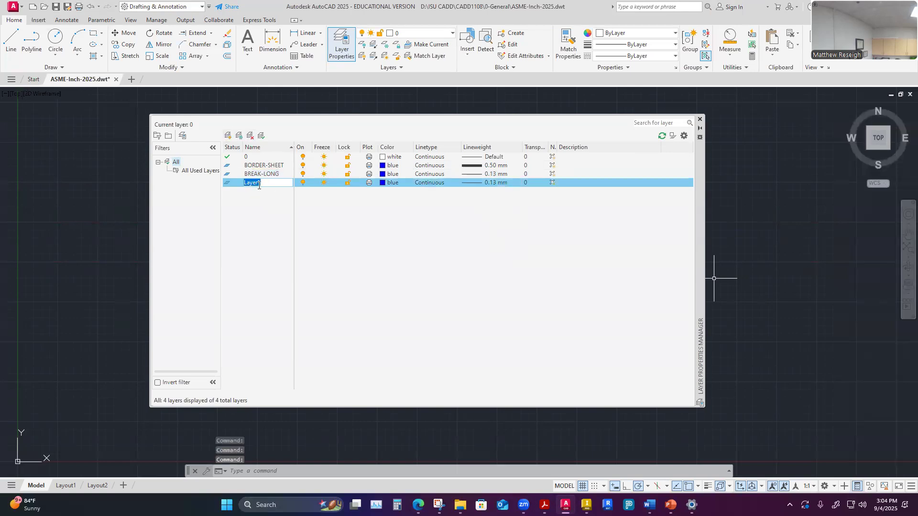
{"action": "type", "text": "BREAK"}
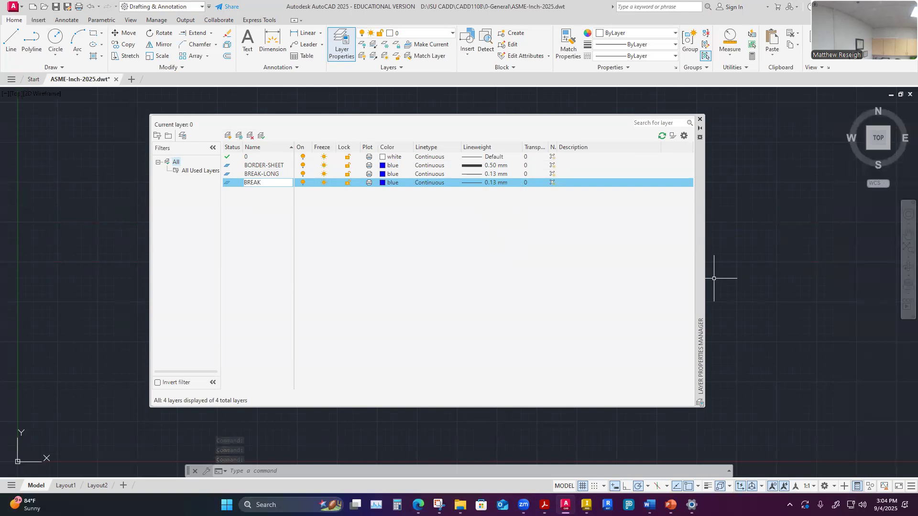
{"action": "type", "text": "-SHORT"}
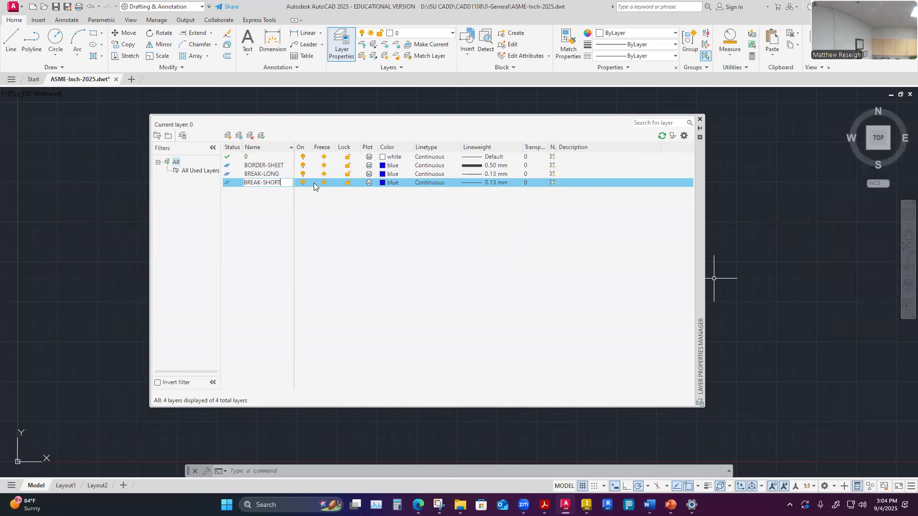
- Set the BREAK-SHORT layer's lineweight to 0.40 mm
{"action": "left_click", "coordinate": [491, 184]}
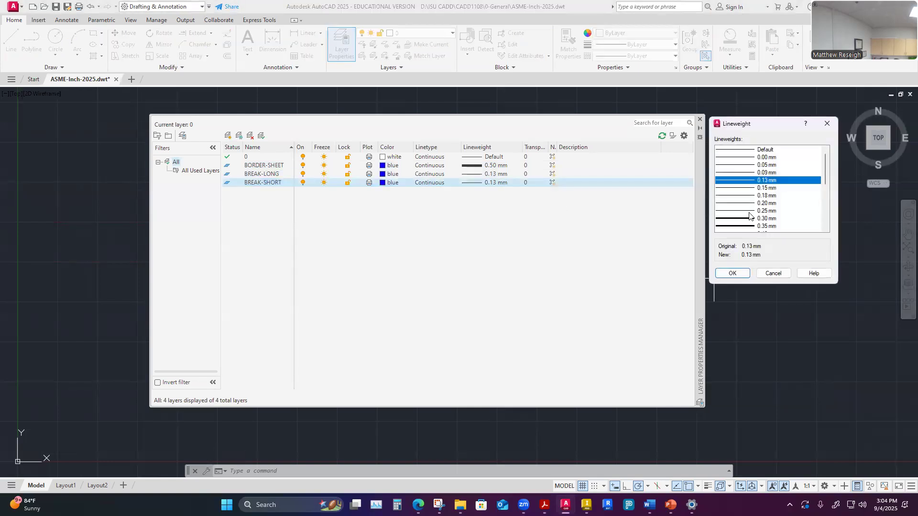
{"action": "scroll", "coordinate": [749, 217], "scroll_direction": "down", "scroll_amount": 1}
{"action": "left_click", "coordinate": [749, 212]}
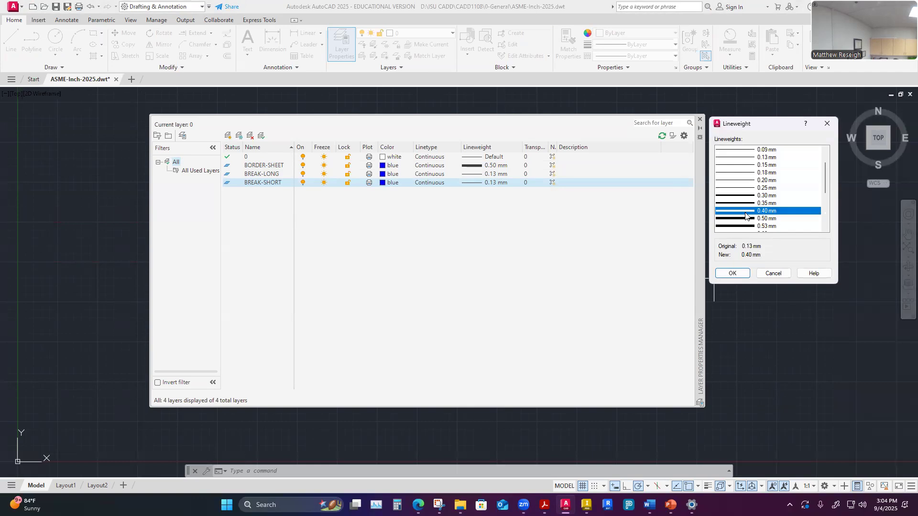
{"action": "left_click", "coordinate": [731, 273]}
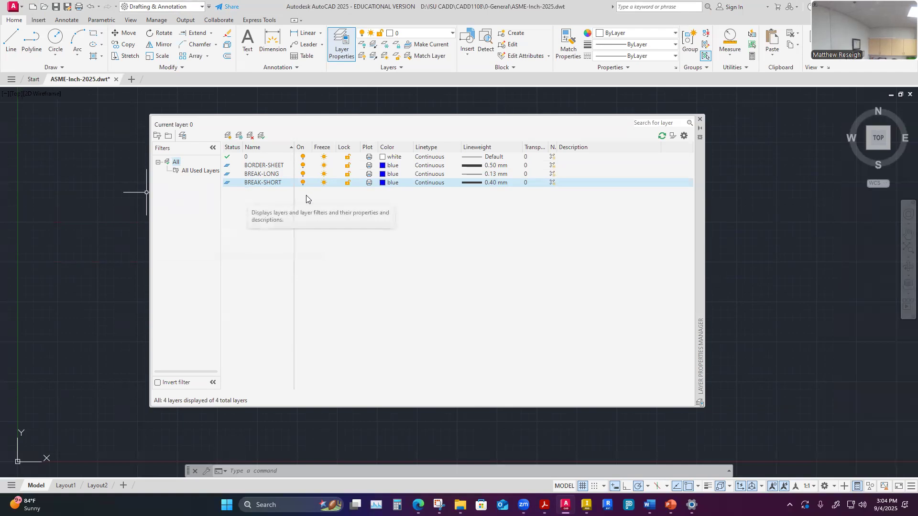
- Create a new layer named CENTER and open its color selection
{"action": "left_click", "coordinate": [227, 136]}
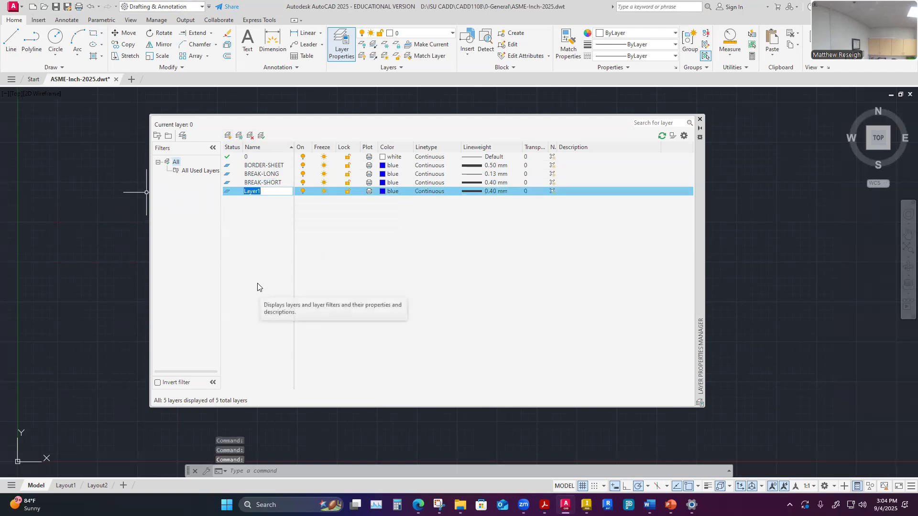
{"action": "type", "text": "CEN"}
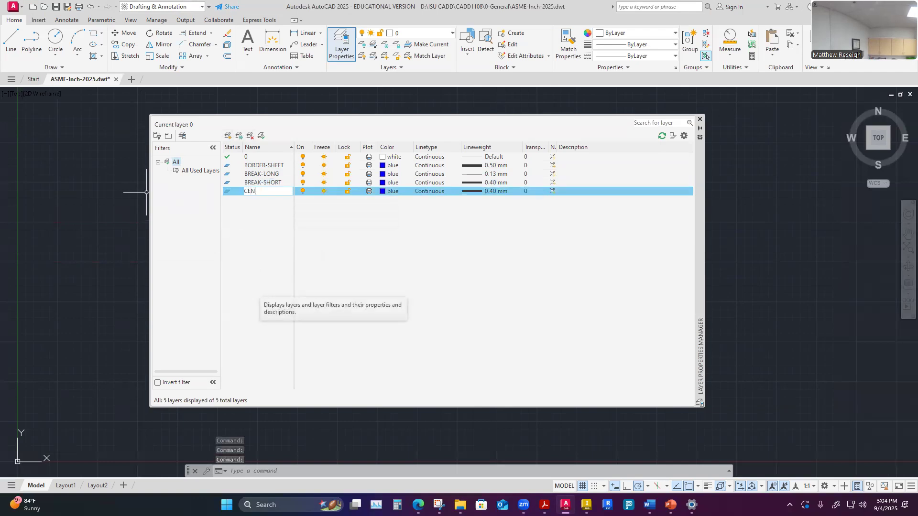
{"action": "type", "text": "TER"}
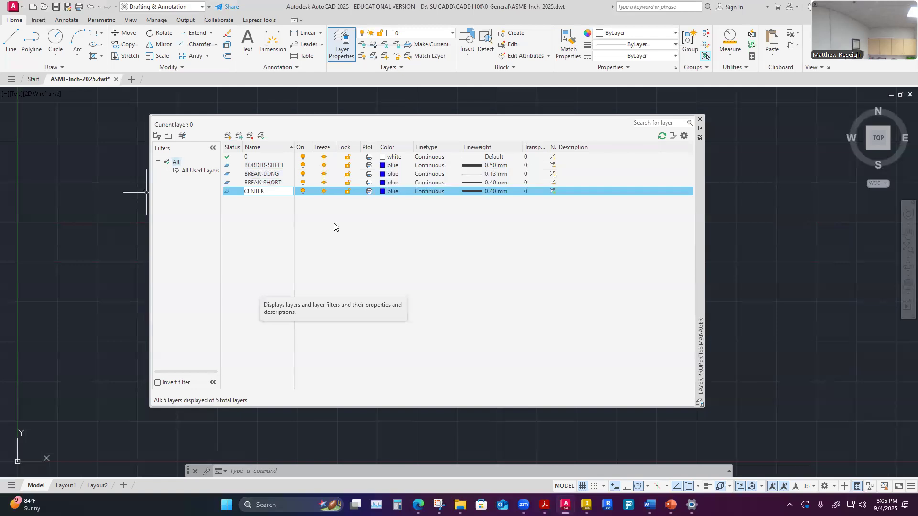
{"action": "left_click", "coordinate": [389, 191]}
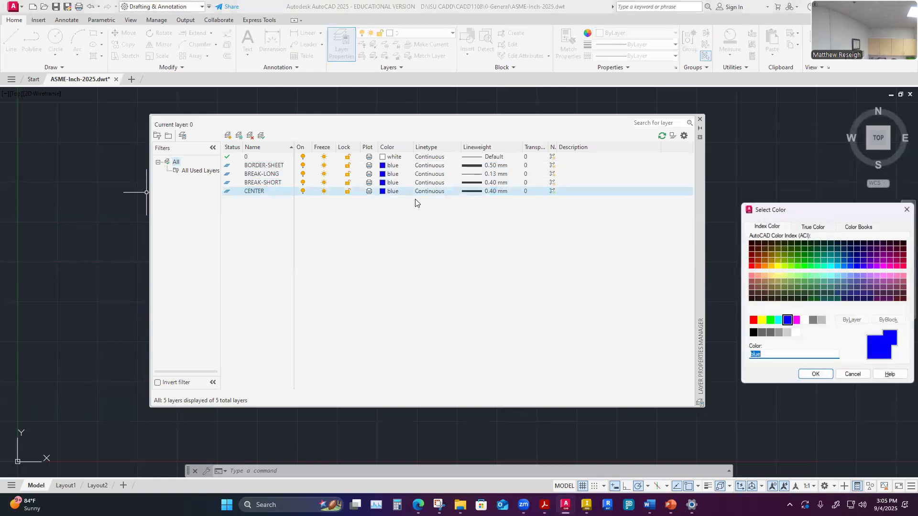
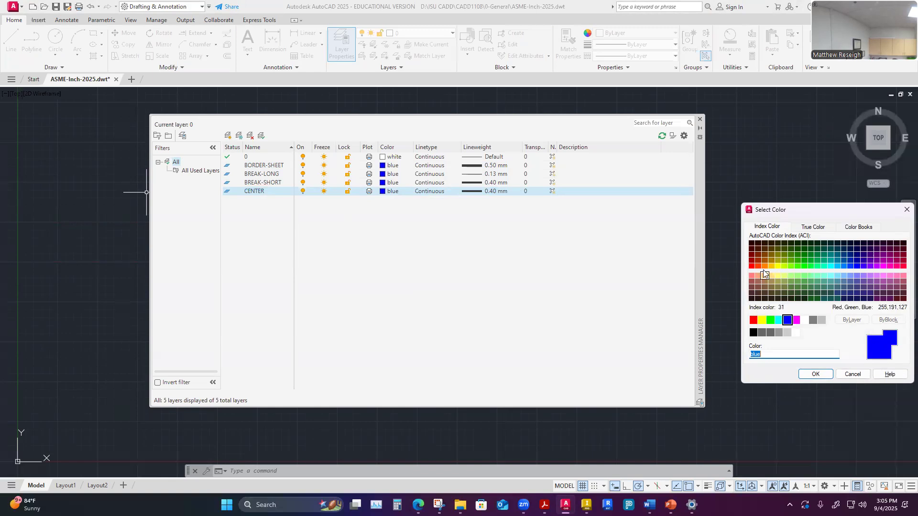
- Set the CENTER layer's color to red
{"action": "left_click", "coordinate": [753, 321]}
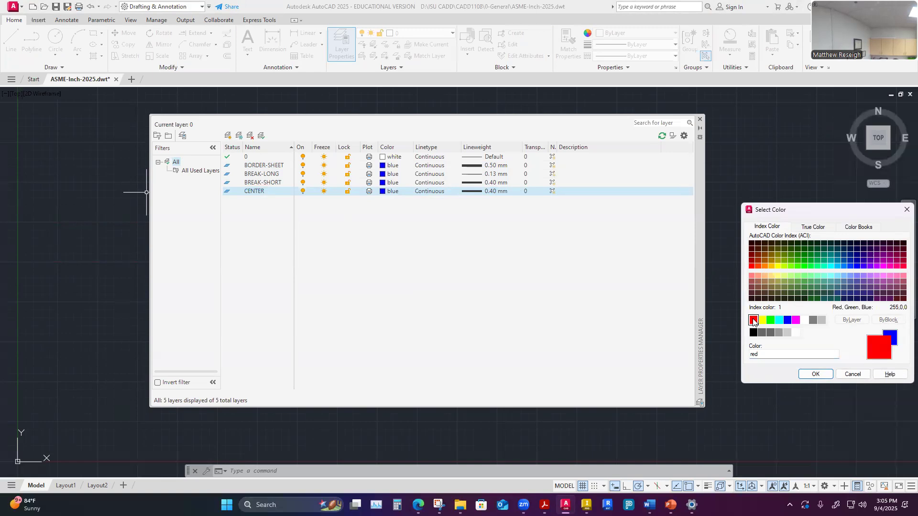
{"action": "left_click", "coordinate": [814, 374]}
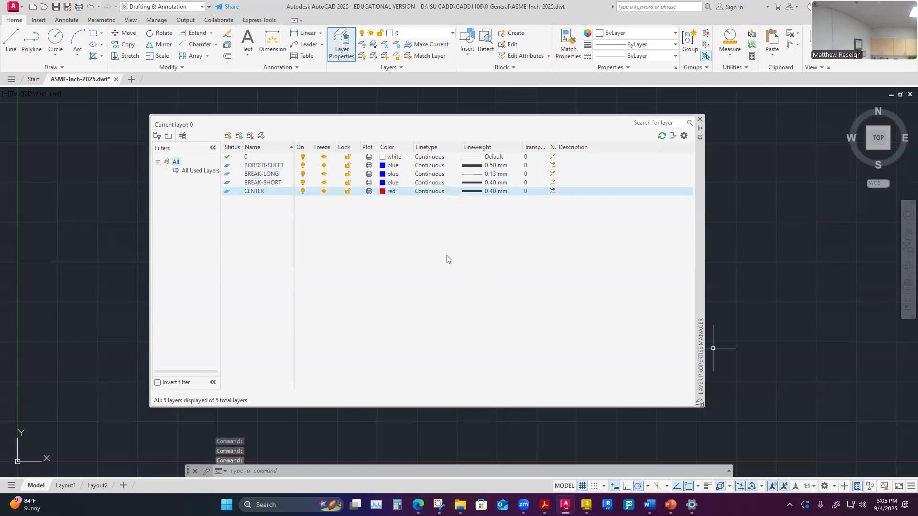
- Open the CENTER layer's linetype selection and load the CENTER2 linetype from acad.lin
{"action": "left_click", "coordinate": [431, 192]}
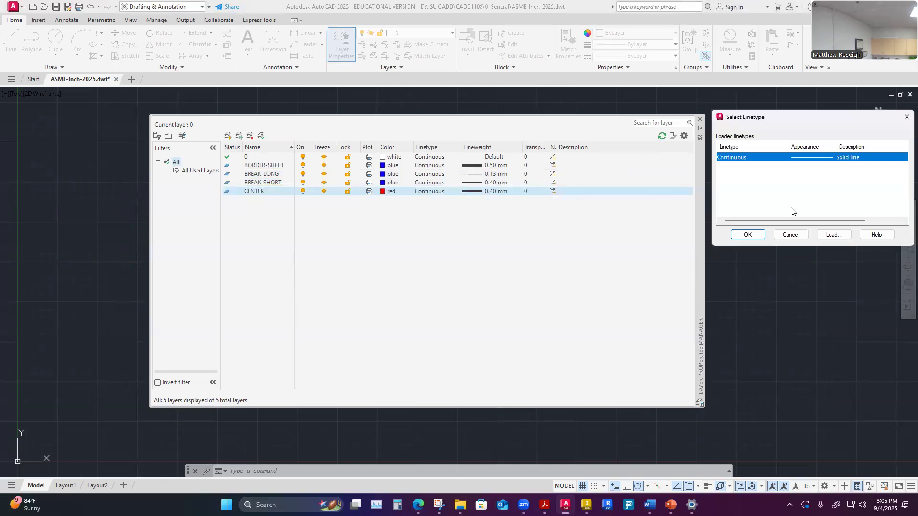
{"action": "left_click_drag", "start_coordinate": [827, 117], "coordinate": [823, 137]}
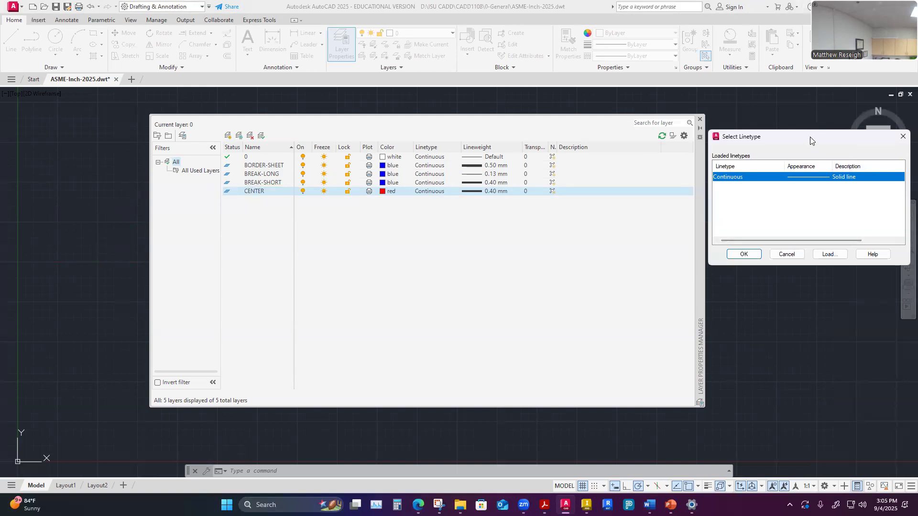
{"action": "left_click_drag", "start_coordinate": [798, 142], "coordinate": [476, 225]}
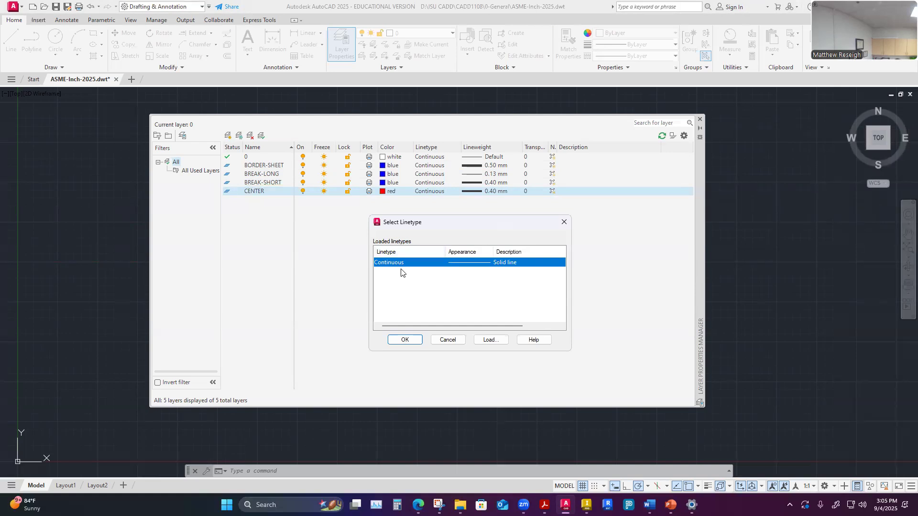
{"action": "left_click", "coordinate": [485, 341]}
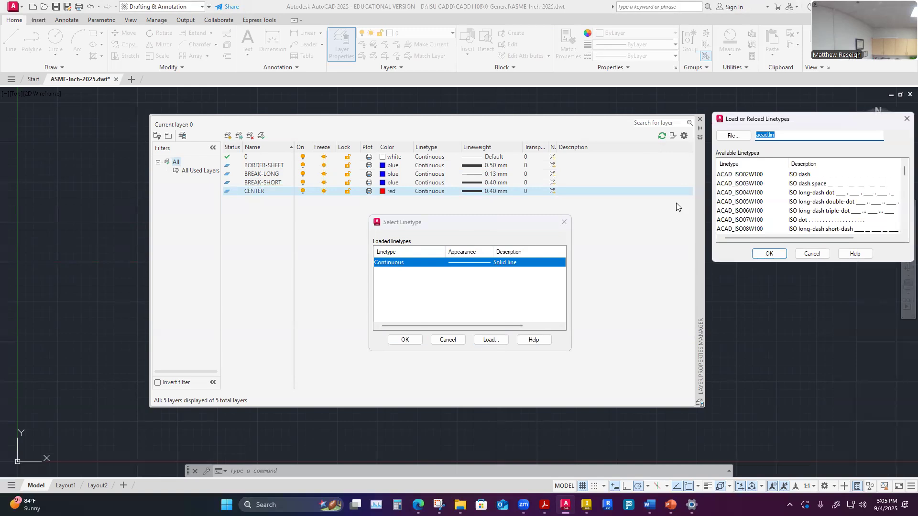
{"action": "left_click_drag", "start_coordinate": [831, 120], "coordinate": [722, 206]}
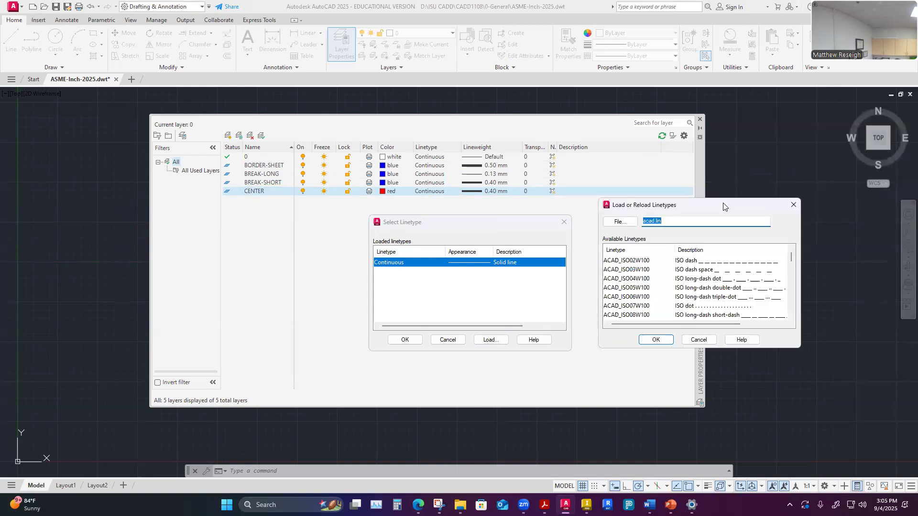
{"action": "scroll", "coordinate": [714, 280], "scroll_direction": "down", "scroll_amount": 4}
{"action": "scroll", "coordinate": [715, 280], "scroll_direction": "up", "scroll_amount": 4}
{"action": "scroll", "coordinate": [659, 267], "scroll_direction": "down", "scroll_amount": 2}
{"action": "scroll", "coordinate": [659, 268], "scroll_direction": "down", "scroll_amount": 7}
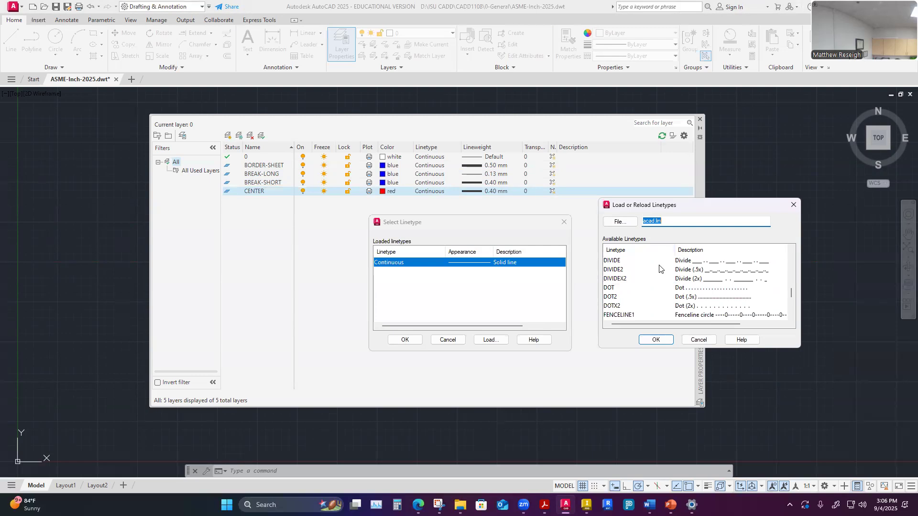
{"action": "scroll", "coordinate": [669, 290], "scroll_direction": "up", "scroll_amount": 1}
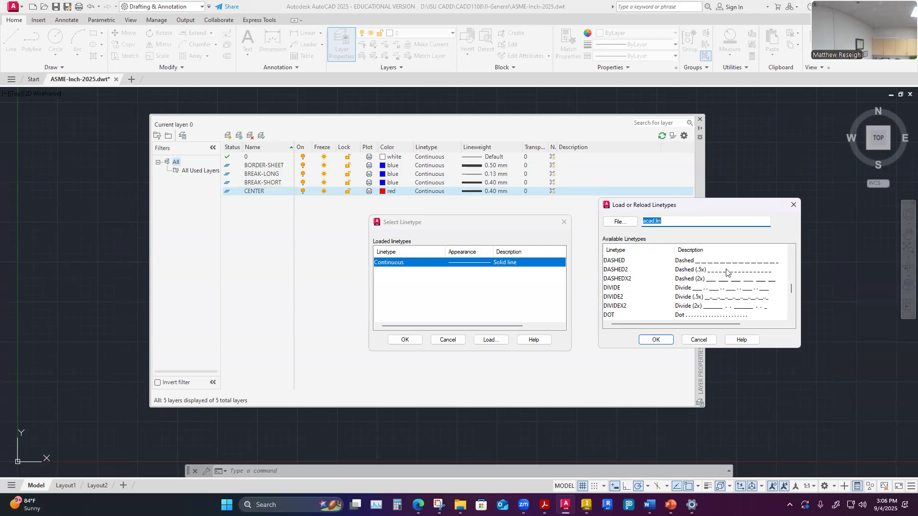
{"action": "scroll", "coordinate": [682, 294], "scroll_direction": "up", "scroll_amount": 1}
{"action": "scroll", "coordinate": [672, 293], "scroll_direction": "up", "scroll_amount": 1}
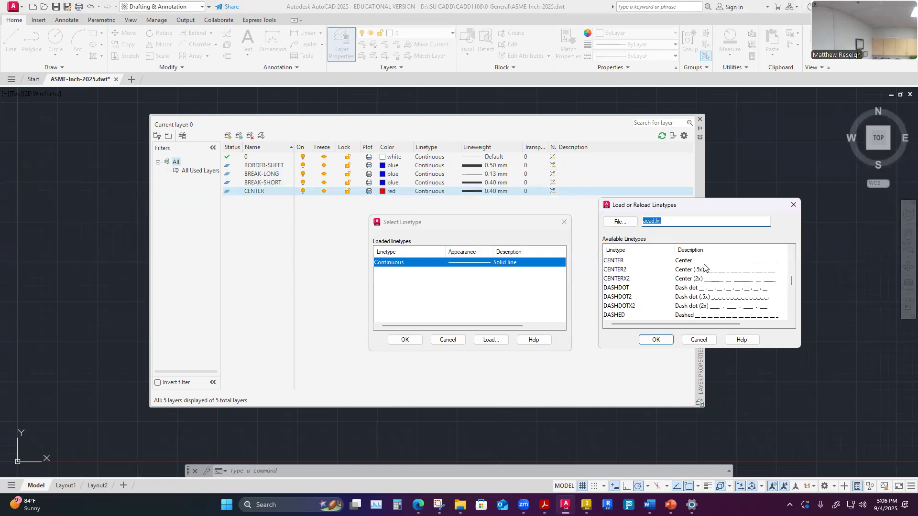
{"action": "left_click", "coordinate": [616, 271]}
{"action": "left_click", "coordinate": [656, 340]}
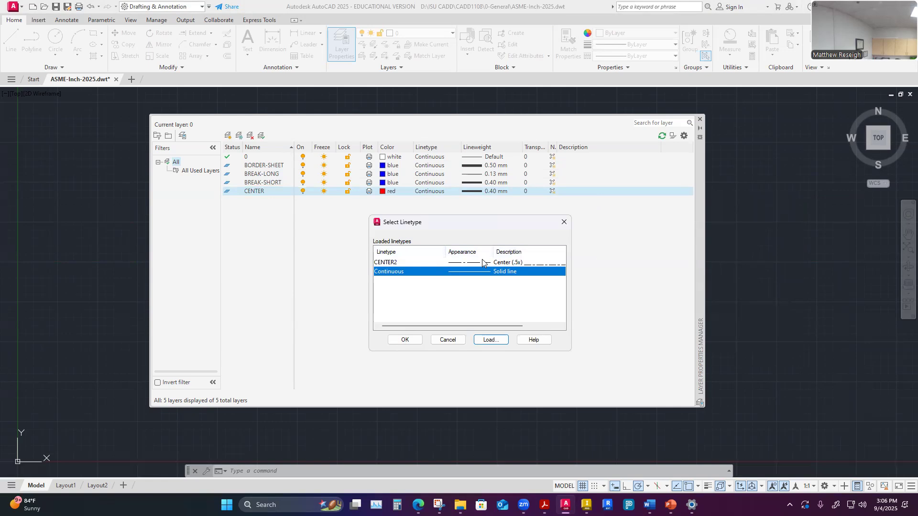
- Consult the reference layer table in the other window for the required linetypes
{"action": "left_click_drag", "start_coordinate": [506, 224], "coordinate": [767, 163]}
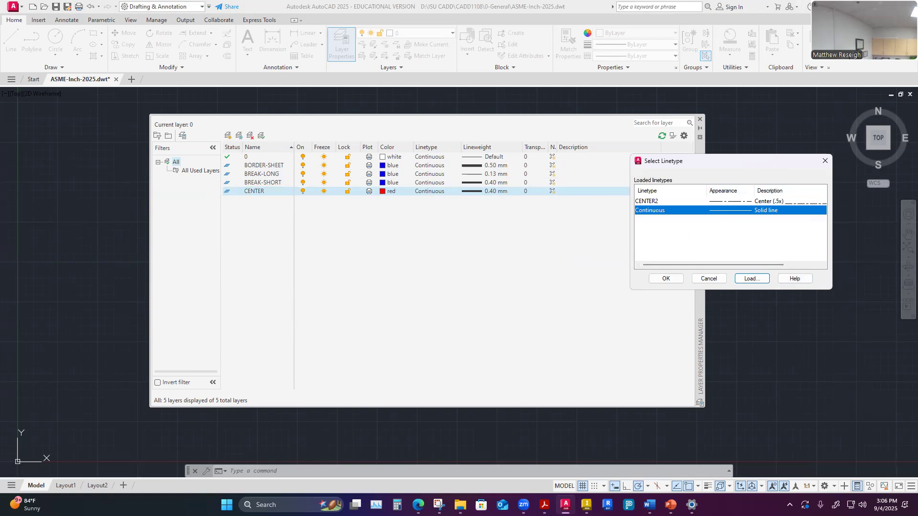
{"action": "left_click", "coordinate": [752, 278]}
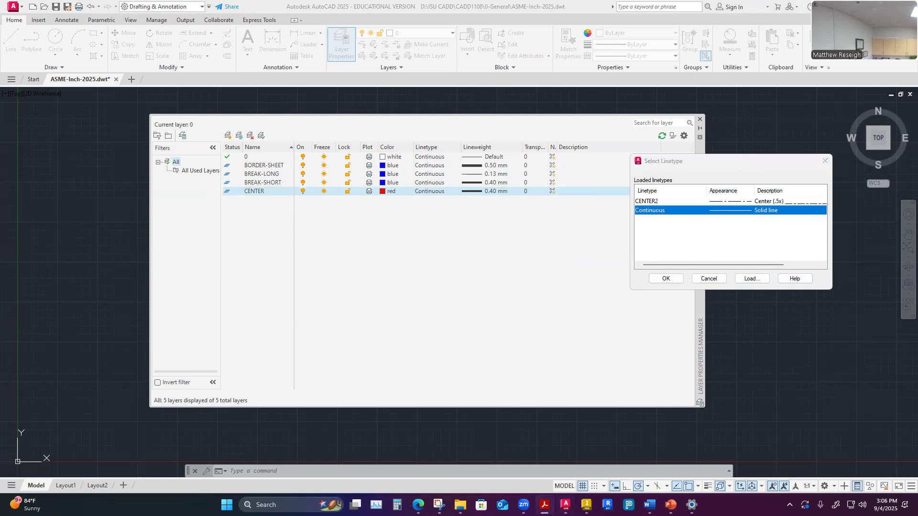
{"action": "key", "text": "alt+Tab"}
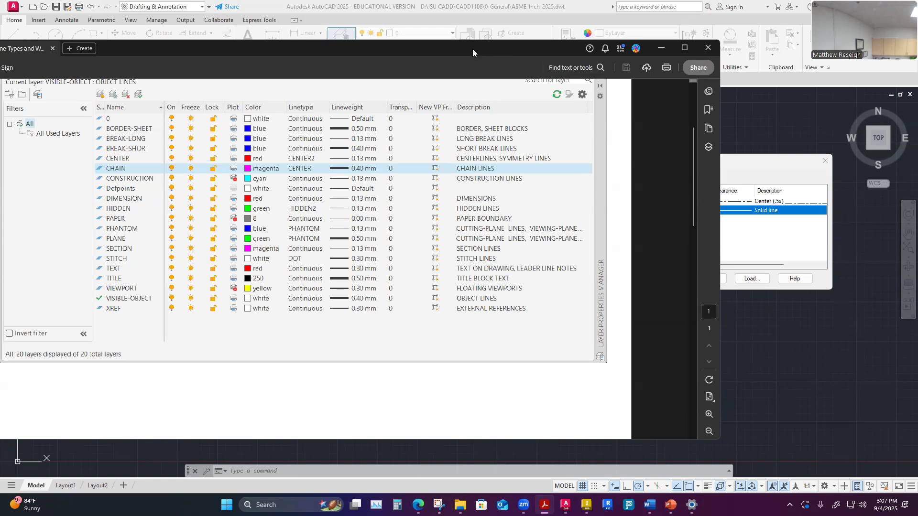
{"action": "left_click_drag", "start_coordinate": [472, 53], "coordinate": [0, 52]}
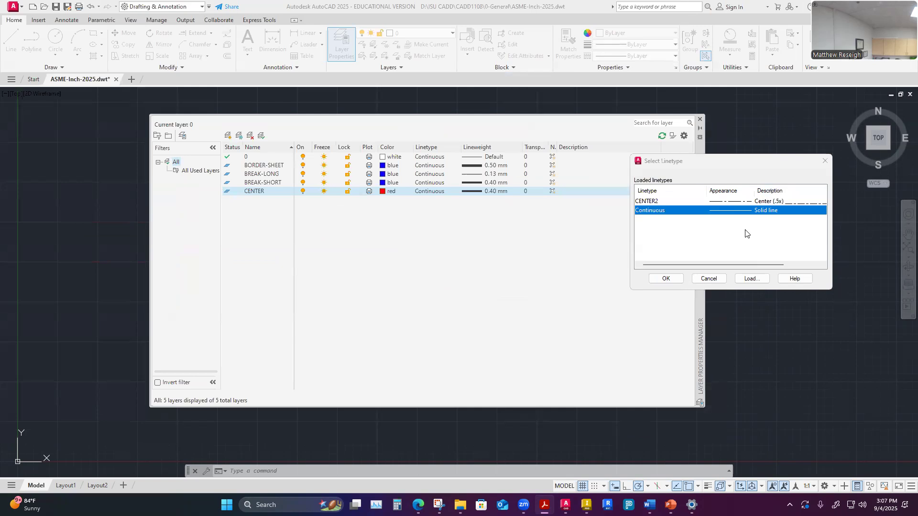
- Load the CENTER linetype from acad.lin
{"action": "left_click", "coordinate": [752, 279]}
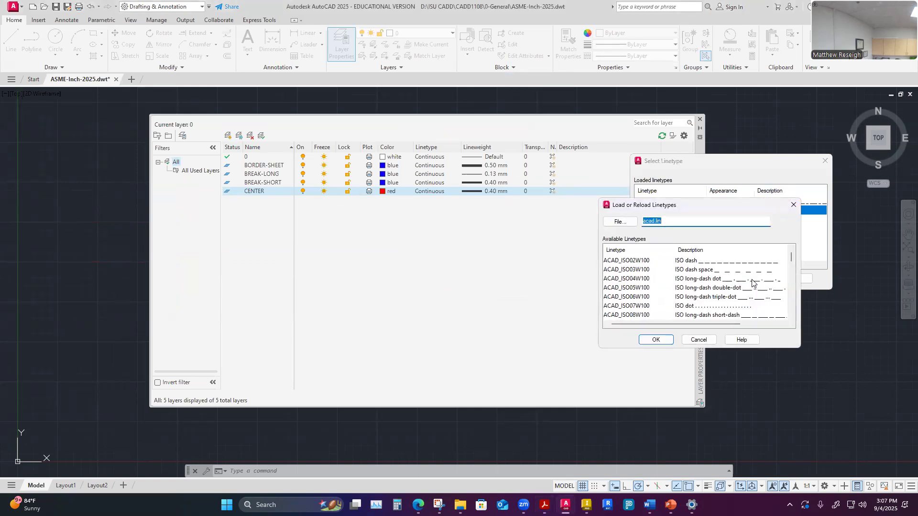
{"action": "scroll", "coordinate": [662, 286], "scroll_direction": "down", "scroll_amount": 4}
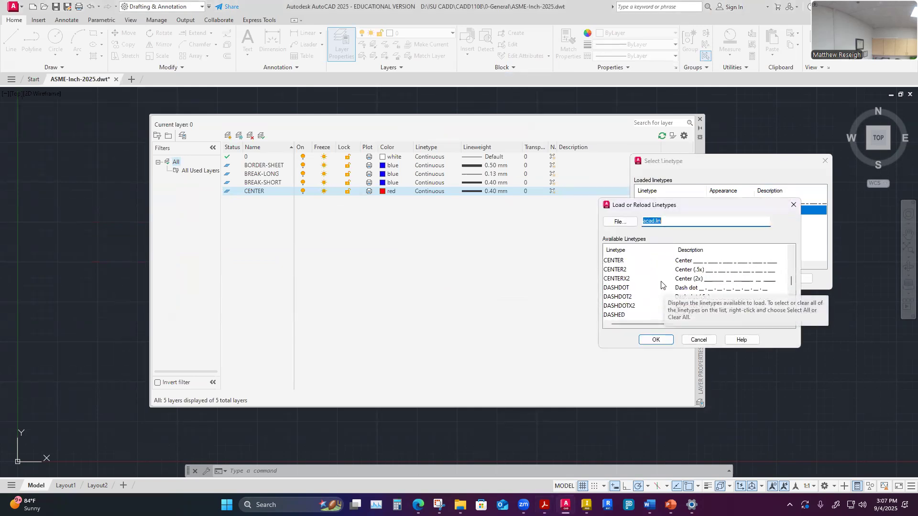
{"action": "left_click", "coordinate": [620, 262]}
{"action": "left_click", "coordinate": [656, 339]}
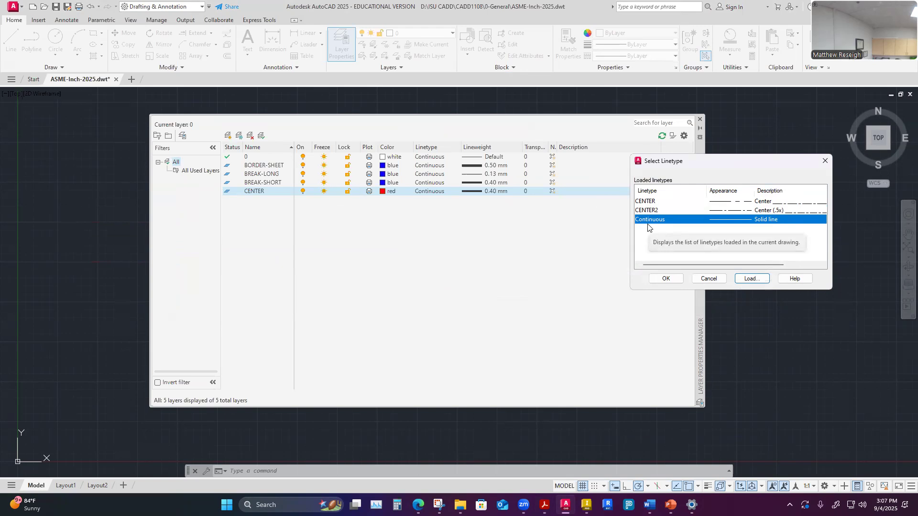
- Load the HIDDEN2 linetype from acad.lin
{"action": "left_click", "coordinate": [752, 279]}
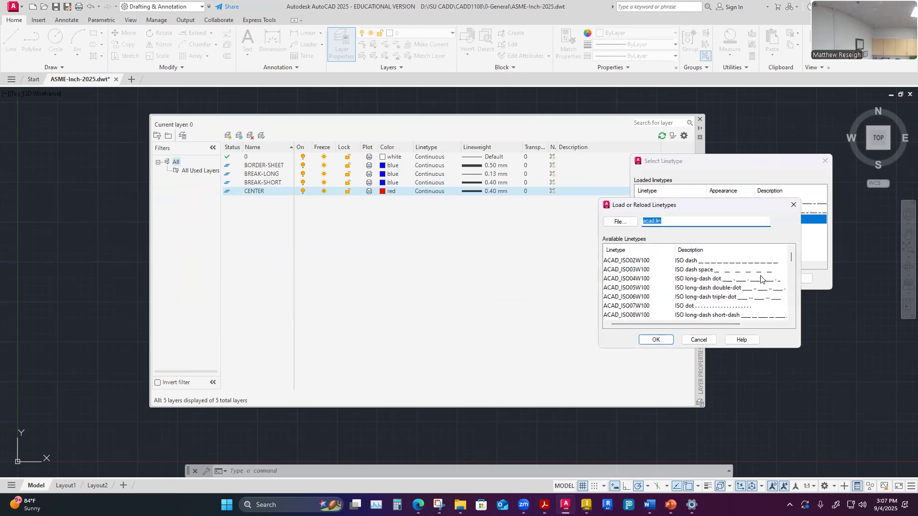
{"action": "left_click_drag", "start_coordinate": [791, 259], "coordinate": [788, 302]}
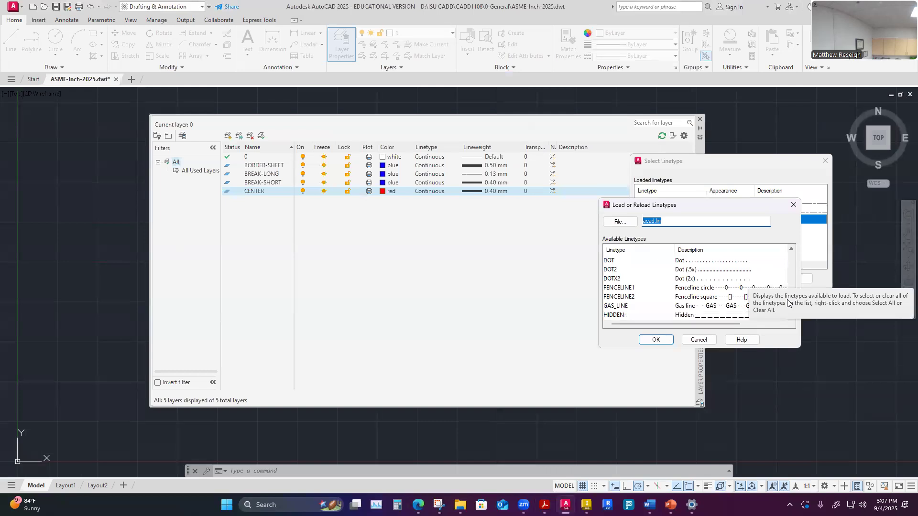
{"action": "scroll", "coordinate": [663, 304], "scroll_direction": "down", "scroll_amount": 1}
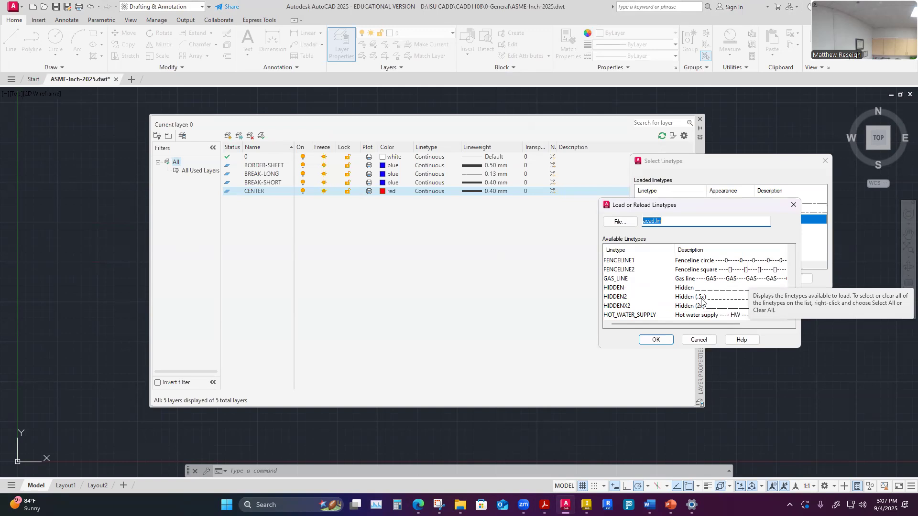
{"action": "left_click", "coordinate": [688, 299]}
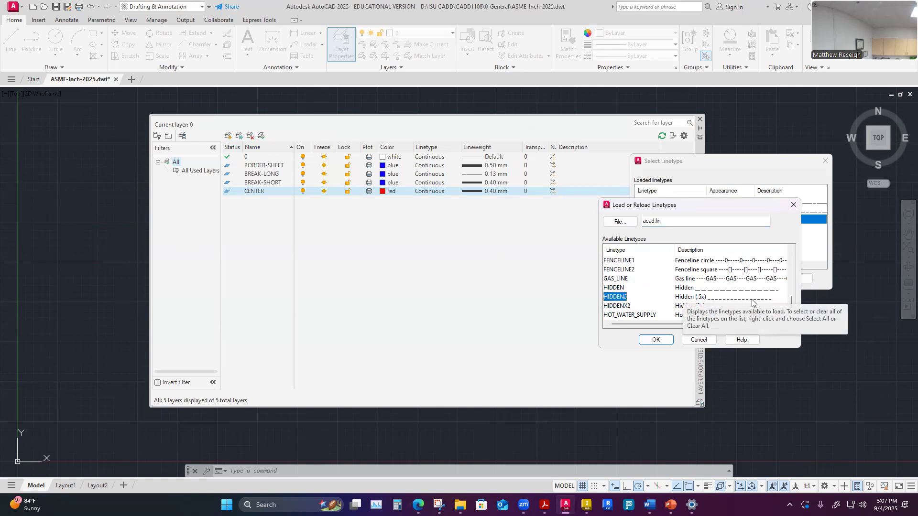
{"action": "left_click", "coordinate": [657, 340]}
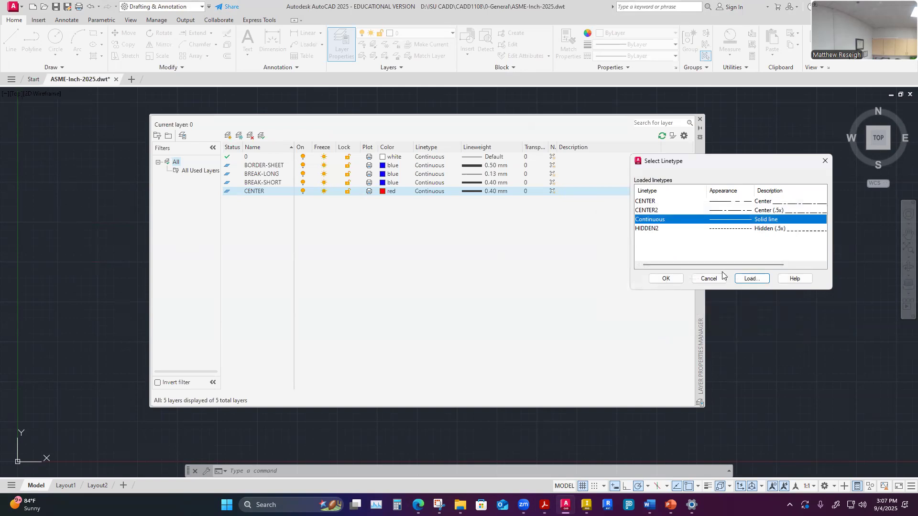
- Load the PHANTOM linetype from acad.lin
{"action": "left_click", "coordinate": [752, 278]}
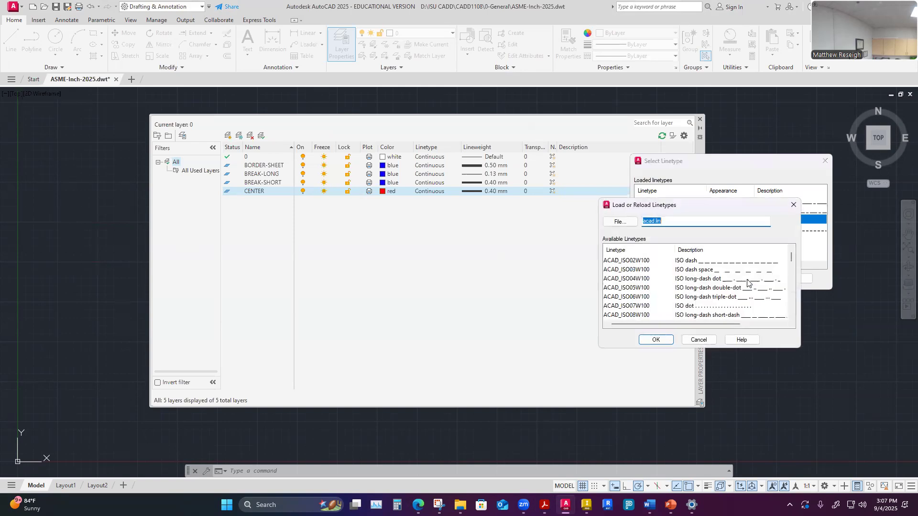
{"action": "left_click_drag", "start_coordinate": [788, 256], "coordinate": [792, 312]}
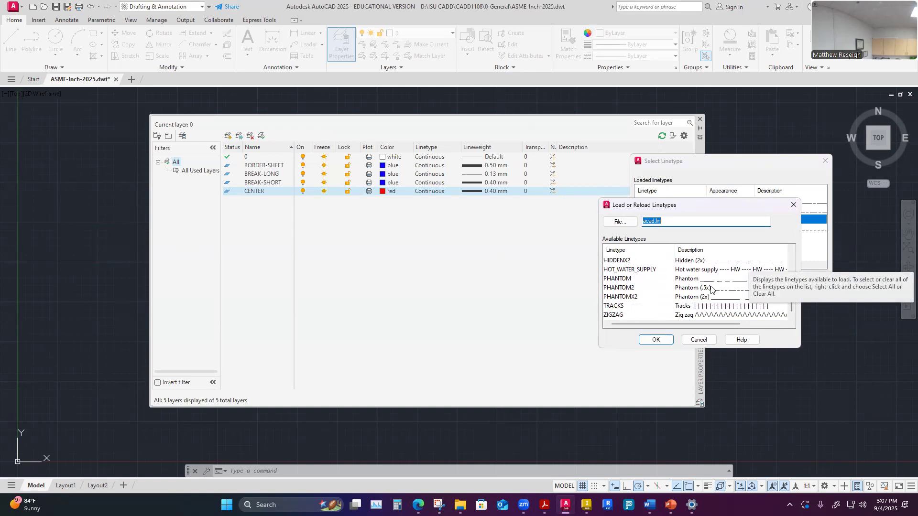
{"action": "left_click", "coordinate": [627, 281]}
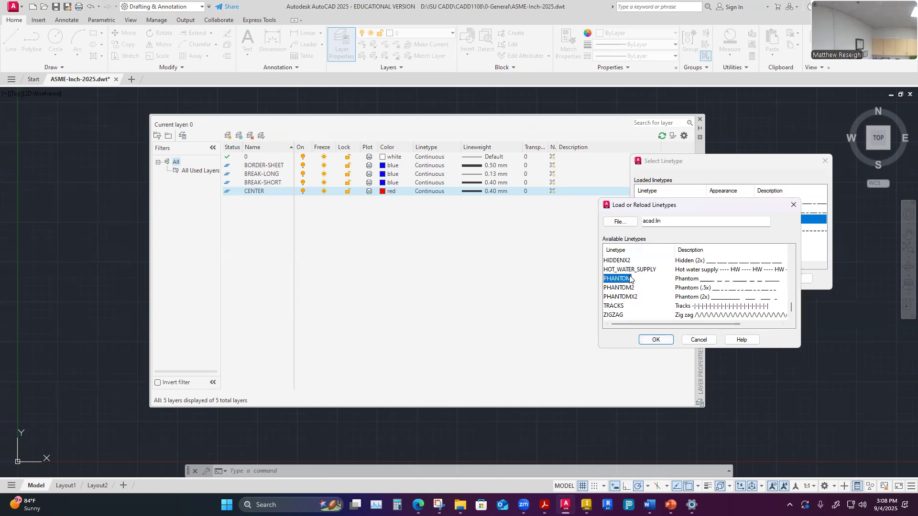
{"action": "left_click", "coordinate": [656, 340]}
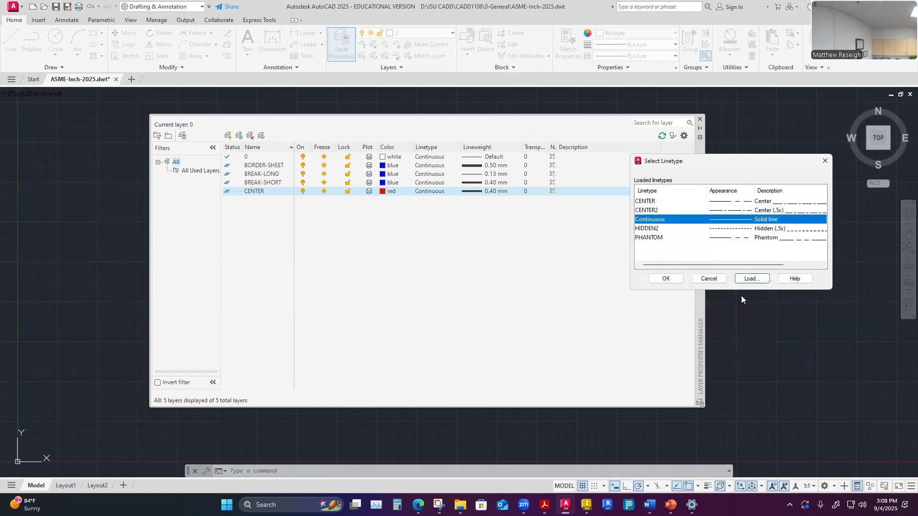
- Load the DOT linetype from acad.lin
{"action": "left_click", "coordinate": [753, 279]}
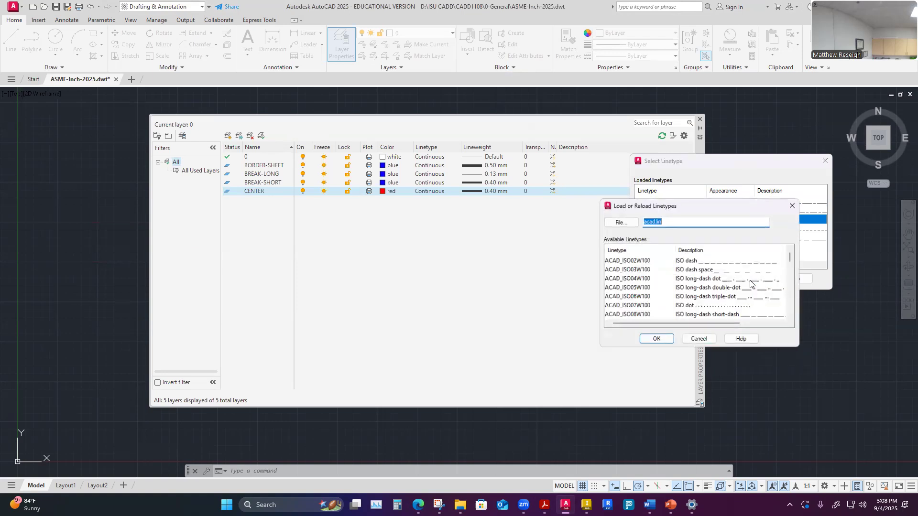
{"action": "left_click_drag", "start_coordinate": [791, 257], "coordinate": [792, 292]}
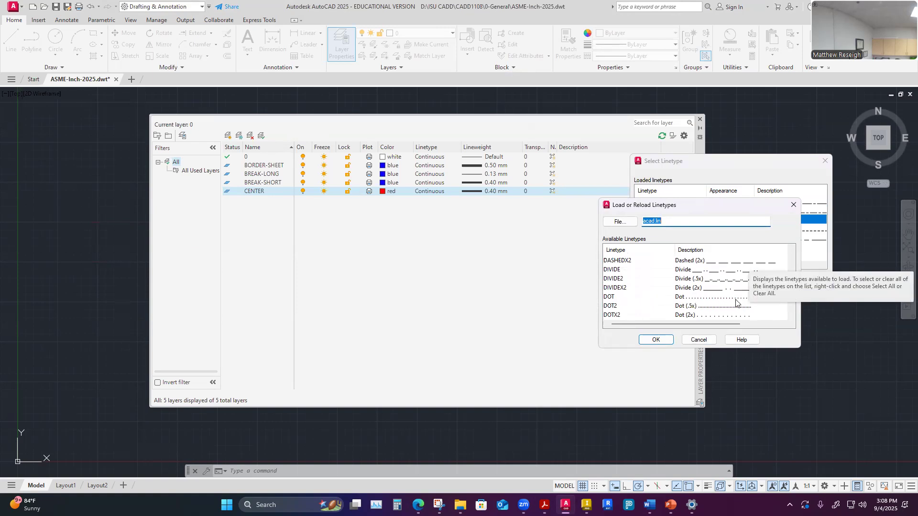
{"action": "left_click", "coordinate": [617, 300]}
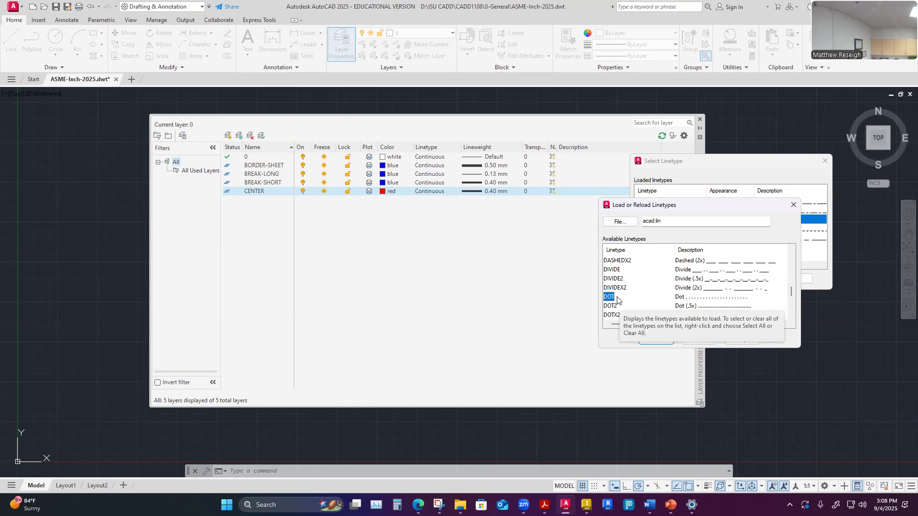
{"action": "left_click", "coordinate": [661, 341]}
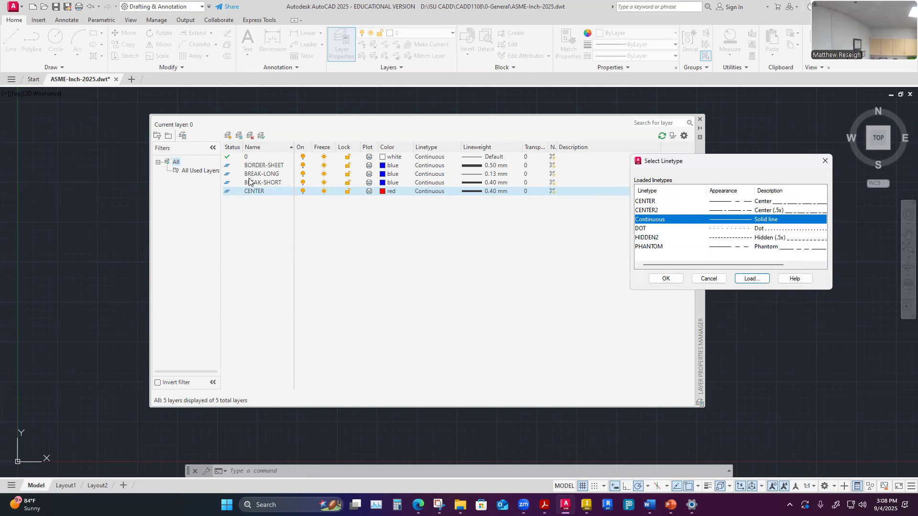
- Assign the CENTER2 linetype to the CENTER layer
{"action": "left_click", "coordinate": [652, 209]}
{"action": "left_click", "coordinate": [666, 279]}
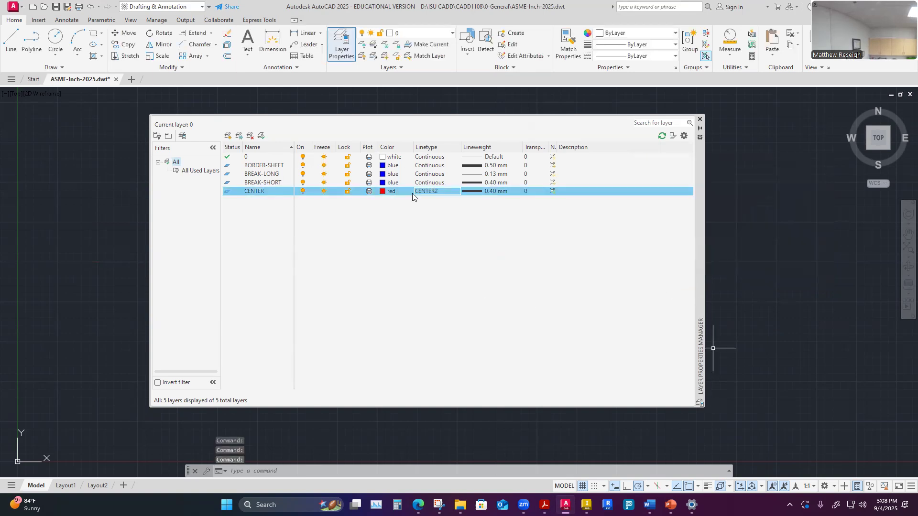
- Set the CENTER layer's lineweight to 0.13 mm
{"action": "left_click", "coordinate": [489, 190]}
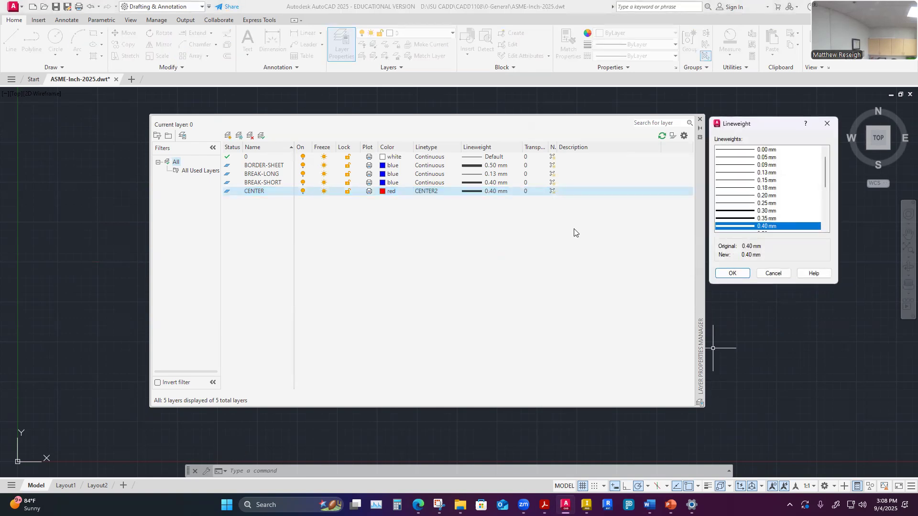
{"action": "left_click", "coordinate": [755, 173]}
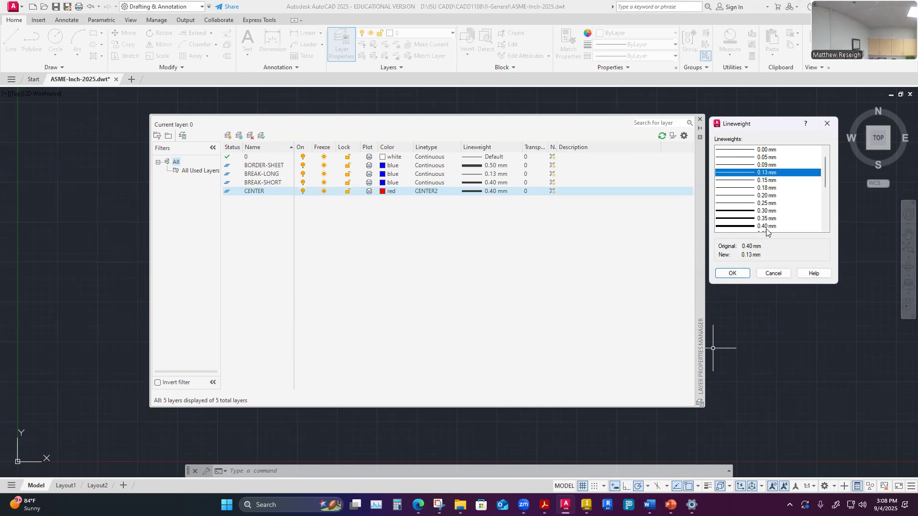
{"action": "left_click", "coordinate": [732, 273]}
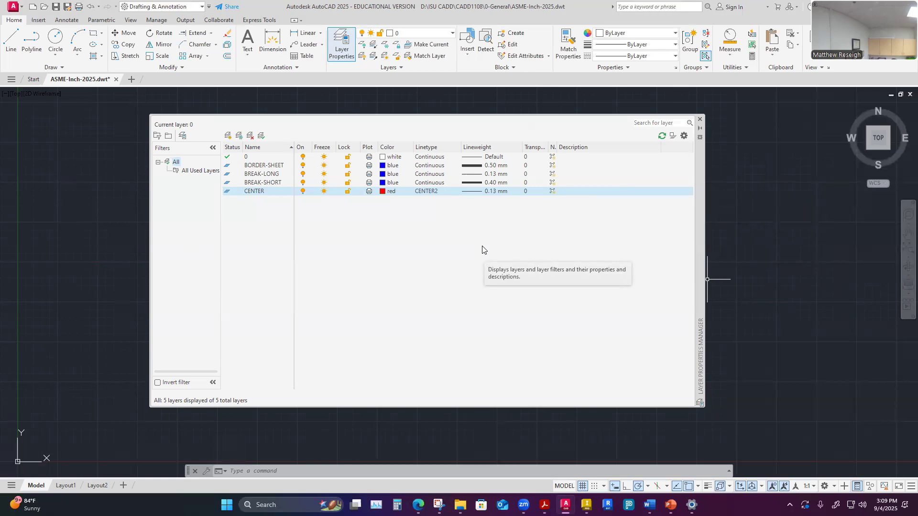
{"action": "left_click", "coordinate": [255, 183]}
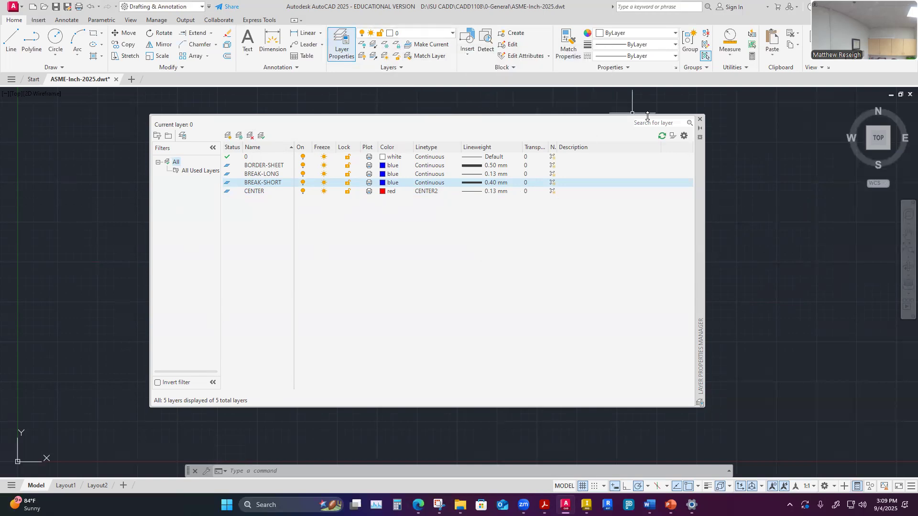
{"action": "left_click", "coordinate": [700, 120]}
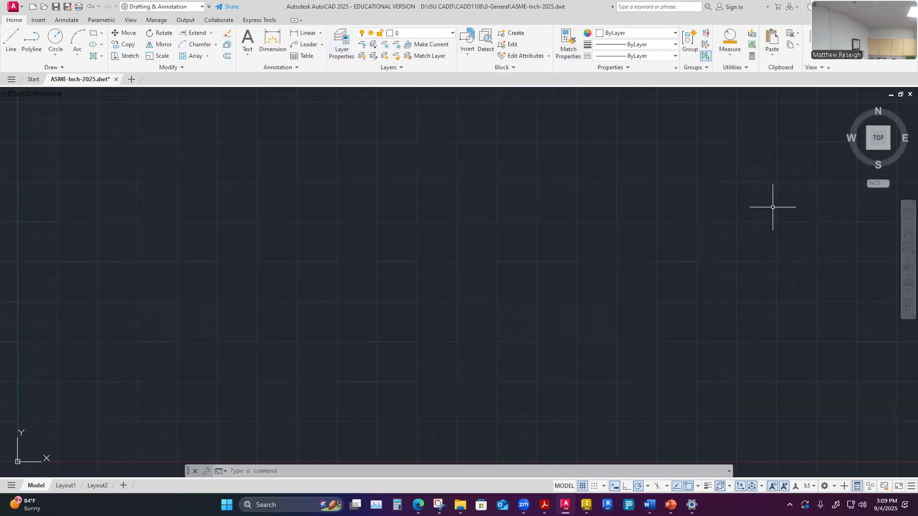
{"action": "left_click", "coordinate": [453, 34]}
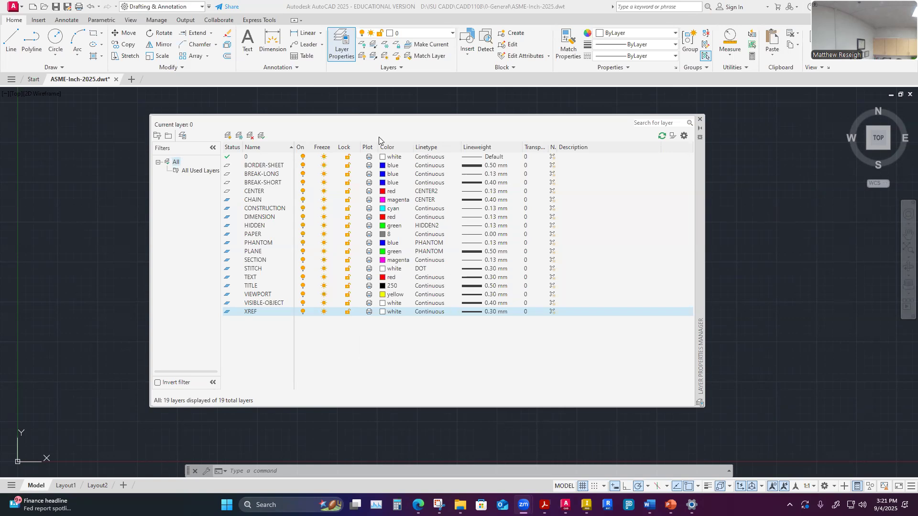
- Turn off plotting for the VIEWPORT, PAPER and CONSTRUCTION layers
{"action": "left_click_drag", "start_coordinate": [377, 148], "coordinate": [390, 150]}
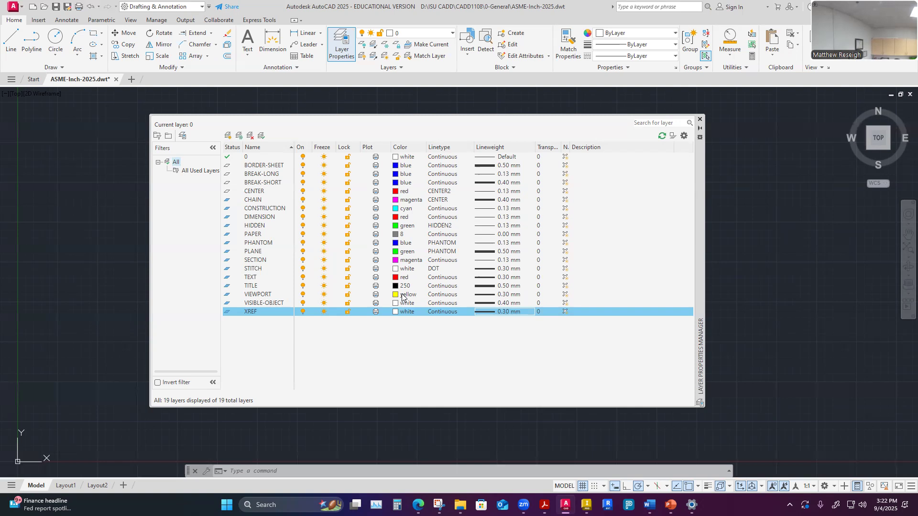
{"action": "left_click", "coordinate": [375, 295]}
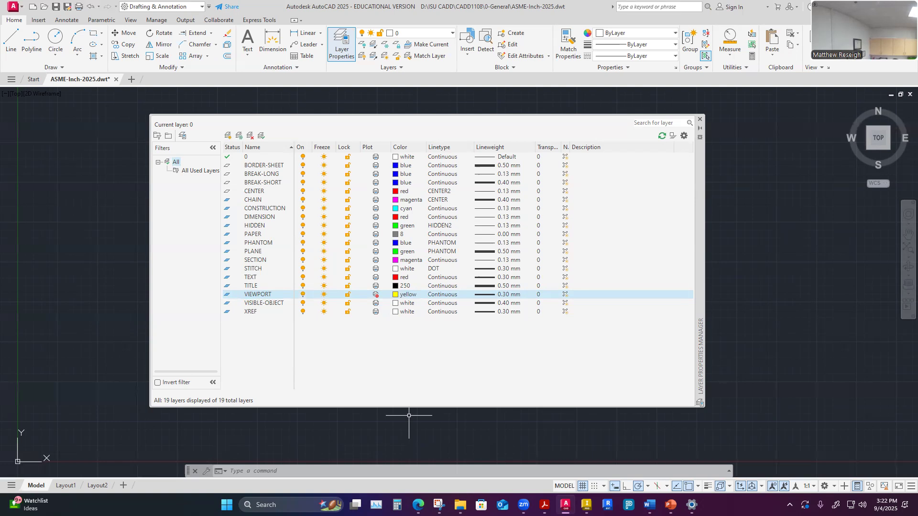
{"action": "left_click", "coordinate": [376, 295]}
{"action": "left_click", "coordinate": [376, 235]}
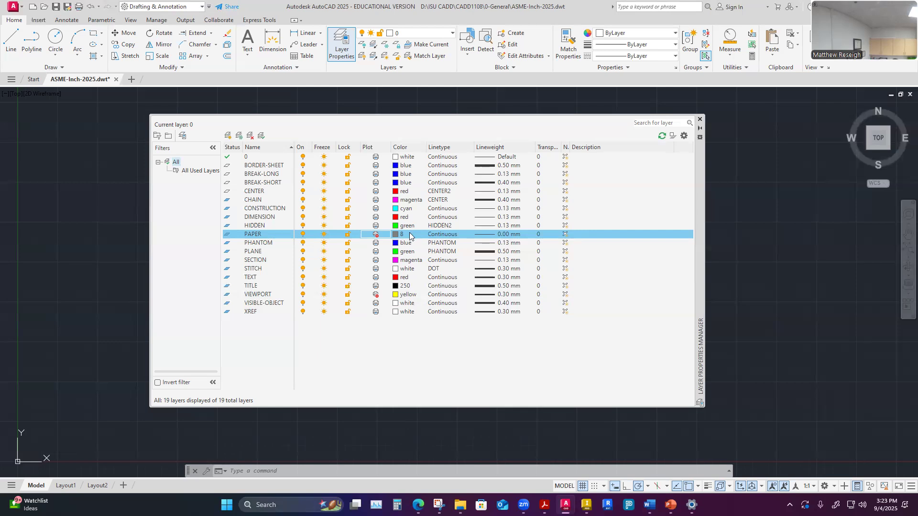
{"action": "left_click", "coordinate": [375, 209]}
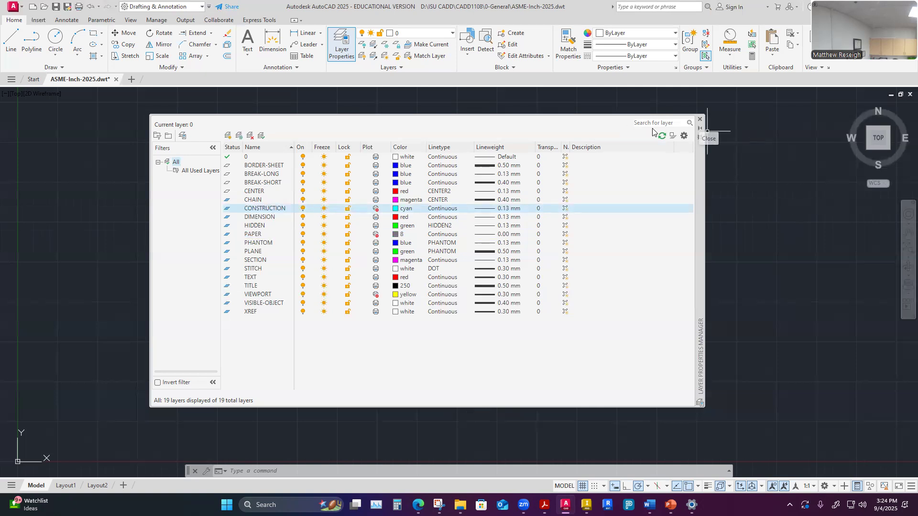
- Close the Layer Properties Manager and save the template
{"action": "left_click", "coordinate": [701, 119]}
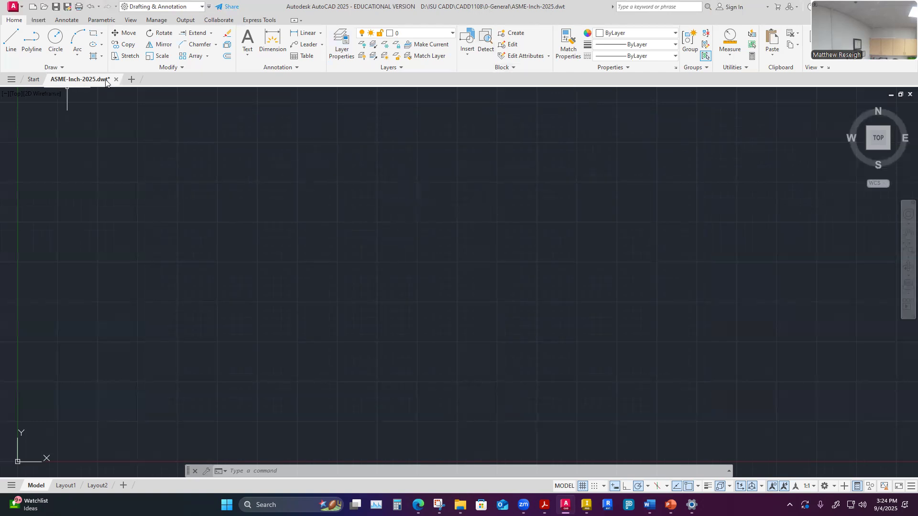
{"action": "mouse_move", "coordinate": [109, 81]}
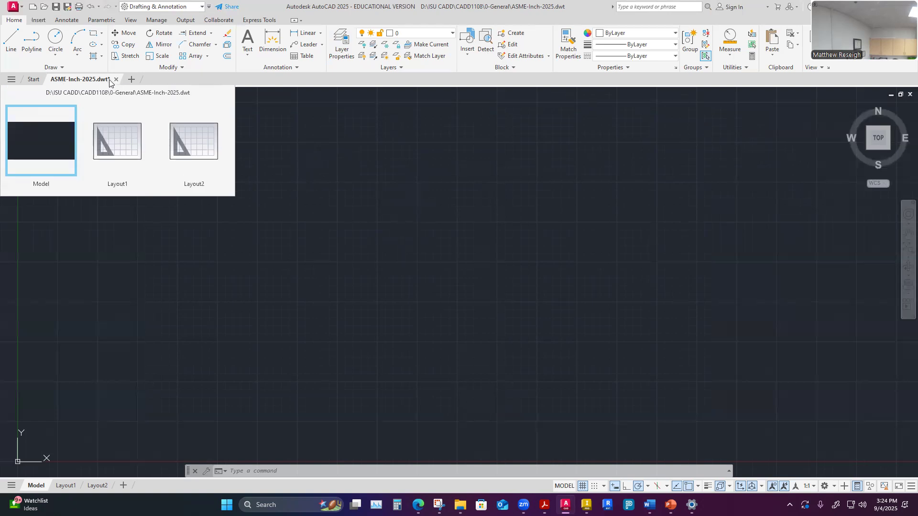
{"action": "left_click", "coordinate": [55, 7]}
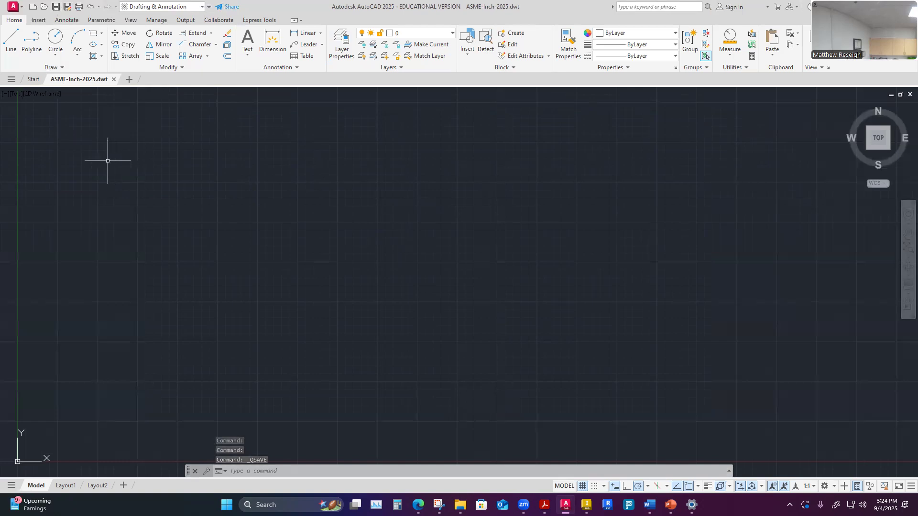
- Open the layer list and the Layer Properties Manager to review all layers
{"action": "left_click", "coordinate": [453, 33]}
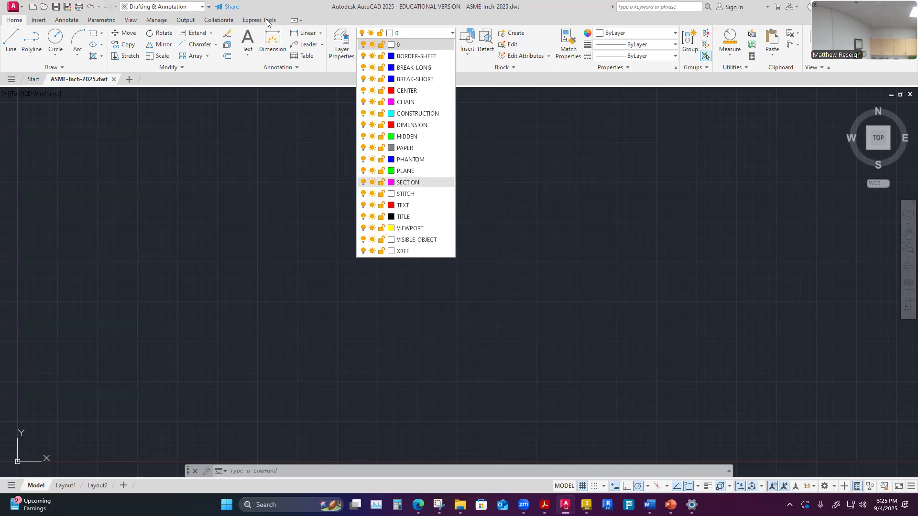
{"action": "left_click", "coordinate": [338, 57]}
{"action": "left_click", "coordinate": [338, 57]}
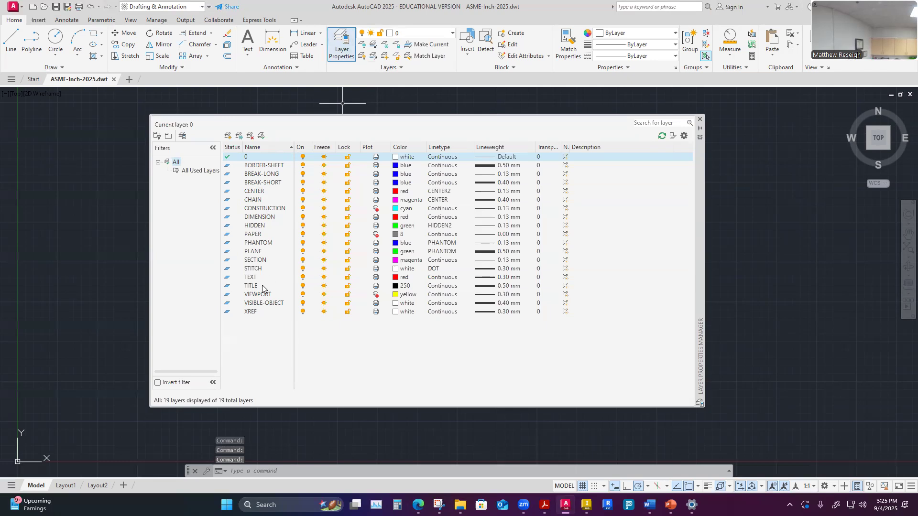
{"action": "left_click", "coordinate": [253, 166]}
{"action": "left_click", "coordinate": [256, 166]}
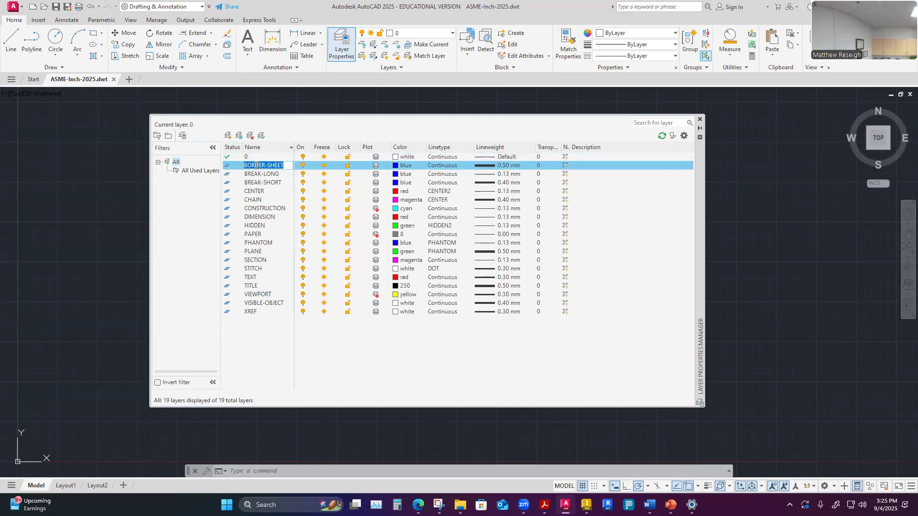
{"action": "left_click", "coordinate": [245, 166]}
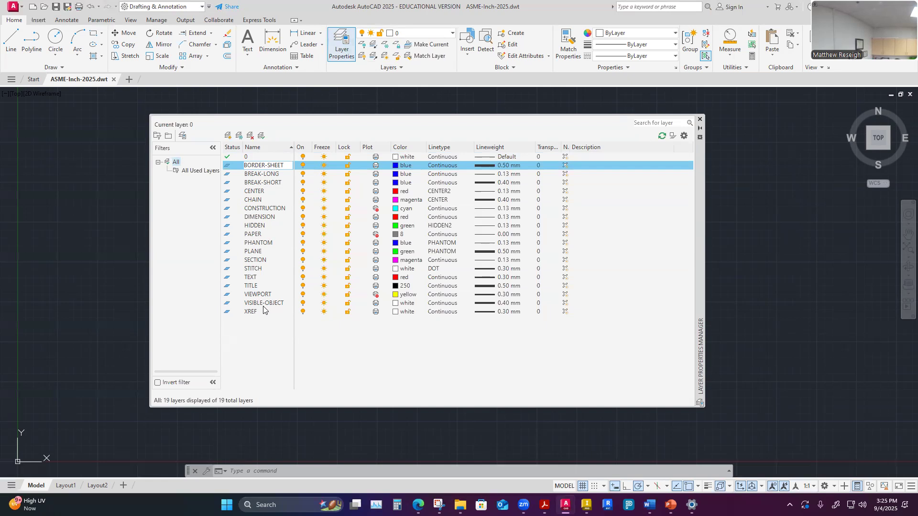
{"action": "left_click", "coordinate": [268, 331]}
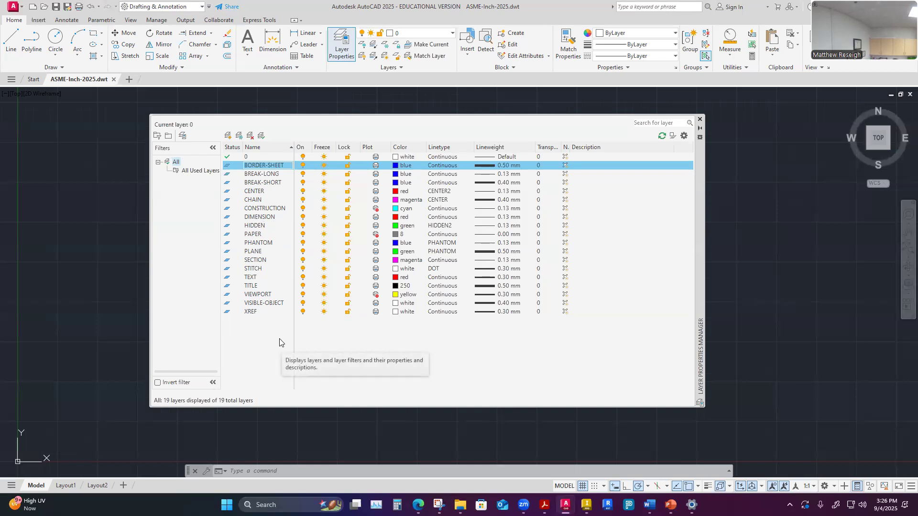
{"action": "left_click", "coordinate": [699, 119]}
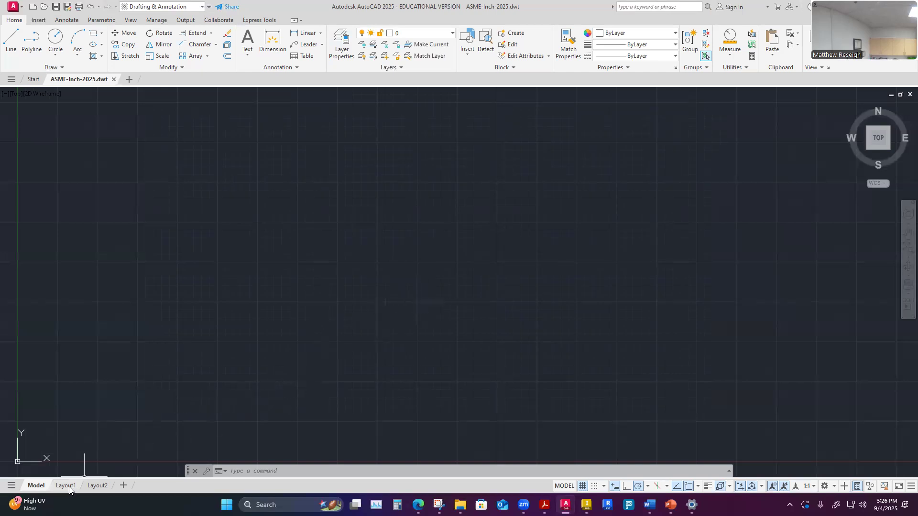
- Preview Layout2 and Layout1, then return to Model space
{"action": "left_click", "coordinate": [97, 486]}
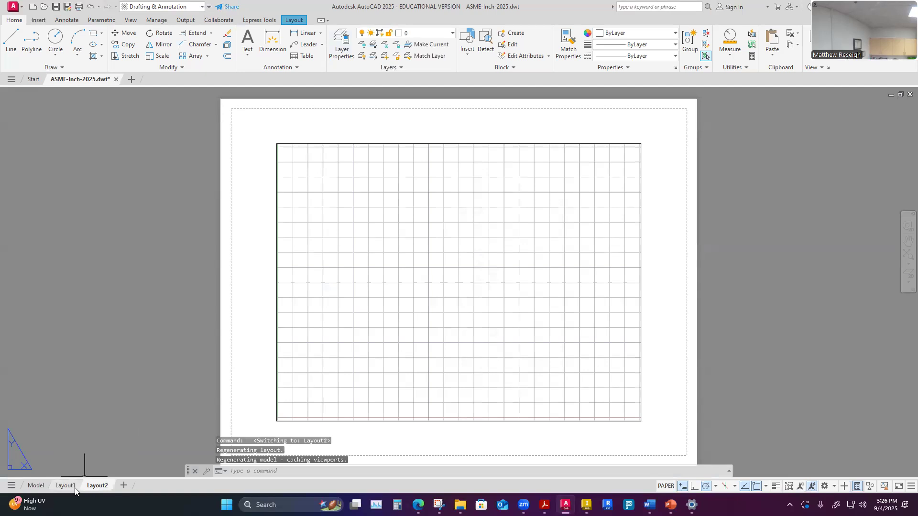
{"action": "left_click", "coordinate": [74, 487]}
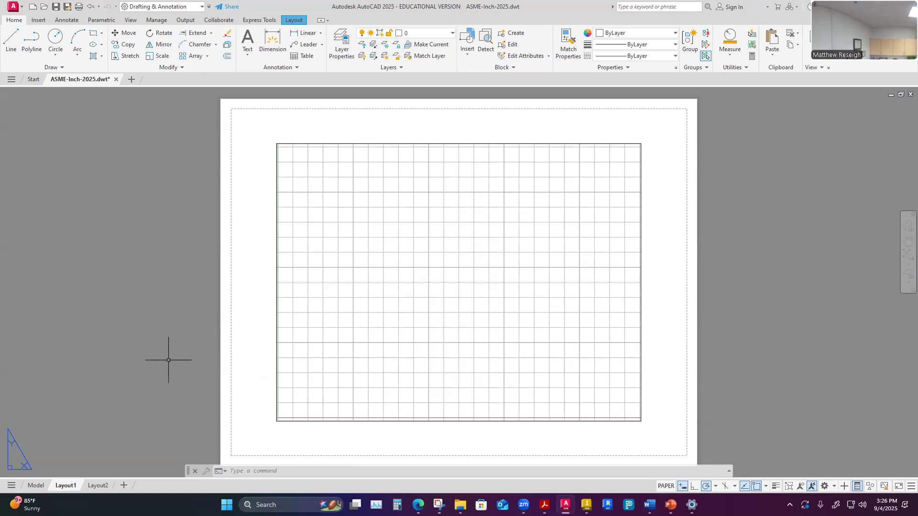
{"action": "left_click", "coordinate": [36, 486]}
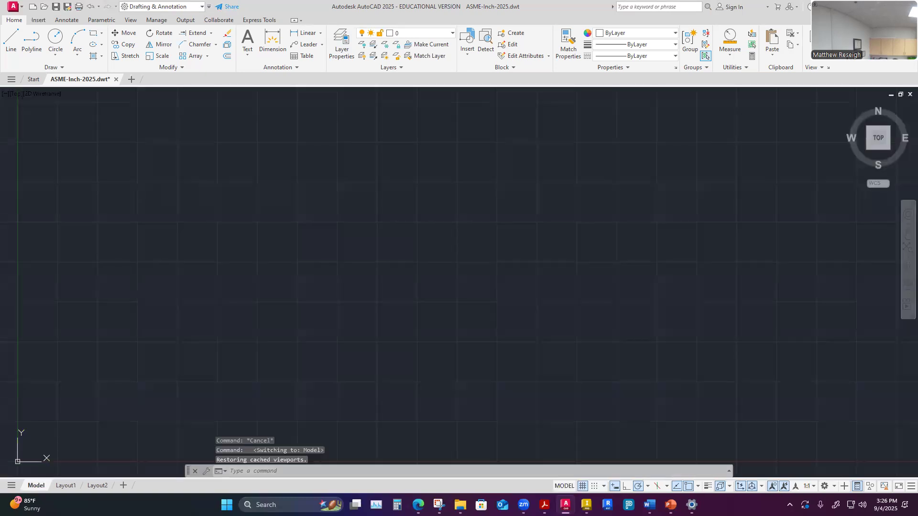